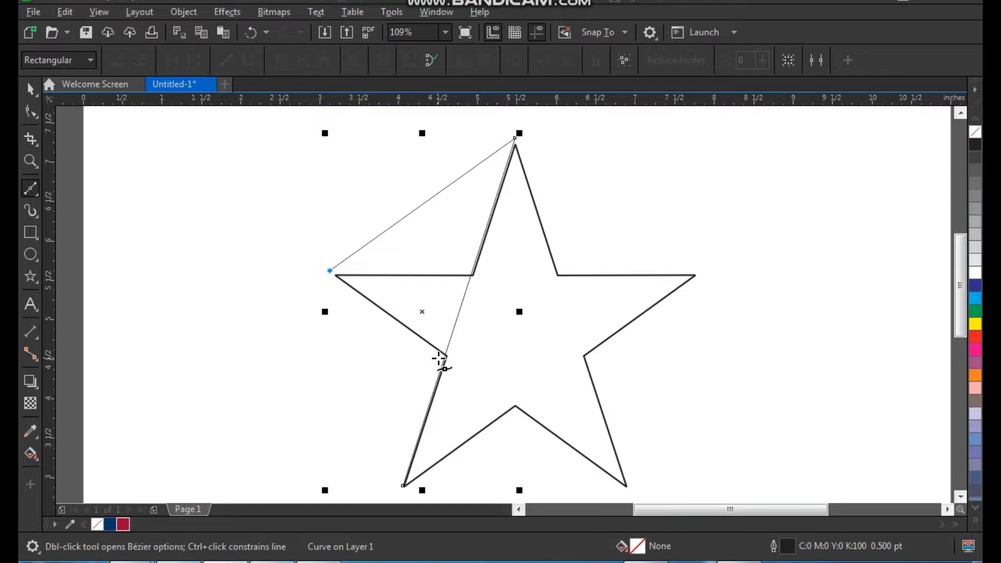
# - Close the Bézier shape through the star's left inner corner to its lower-left tip and set the outline width to 1.5 pt
pyautogui.click(440, 358)
pyautogui.click(404, 484)
pyautogui.press('space')
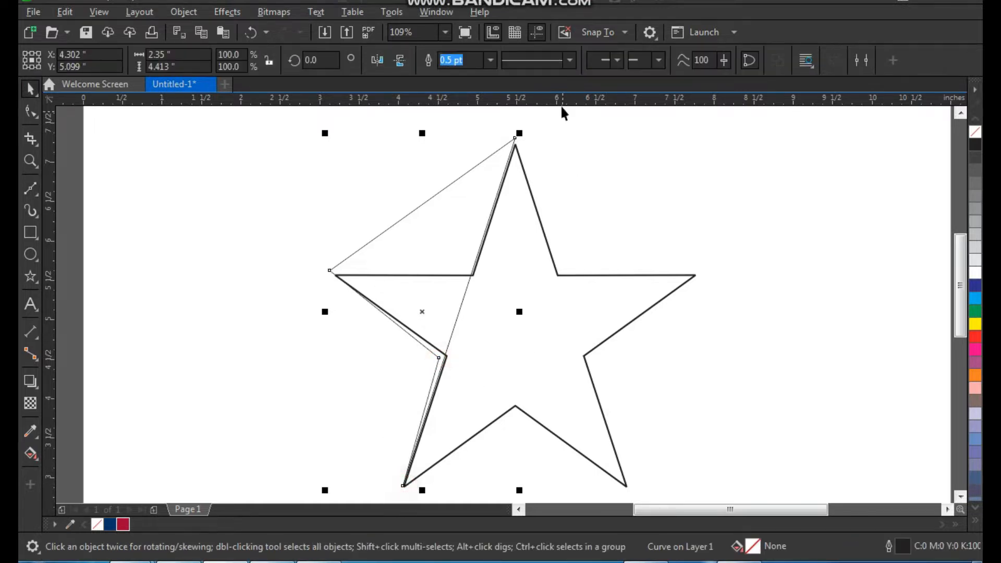
pyautogui.click(490, 61)
pyautogui.click(479, 133)
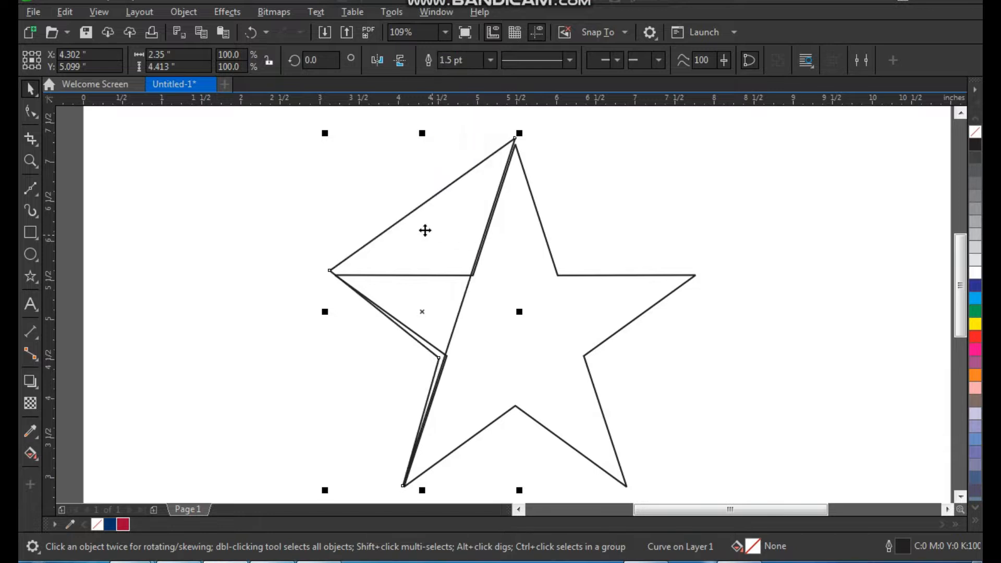
# - Convert the shape's segments to curves, then bow its long right edge to the right and its upper-left edge inward
pyautogui.press('F10')
pyautogui.moveTo(563, 465); pyautogui.dragTo(563, 466)
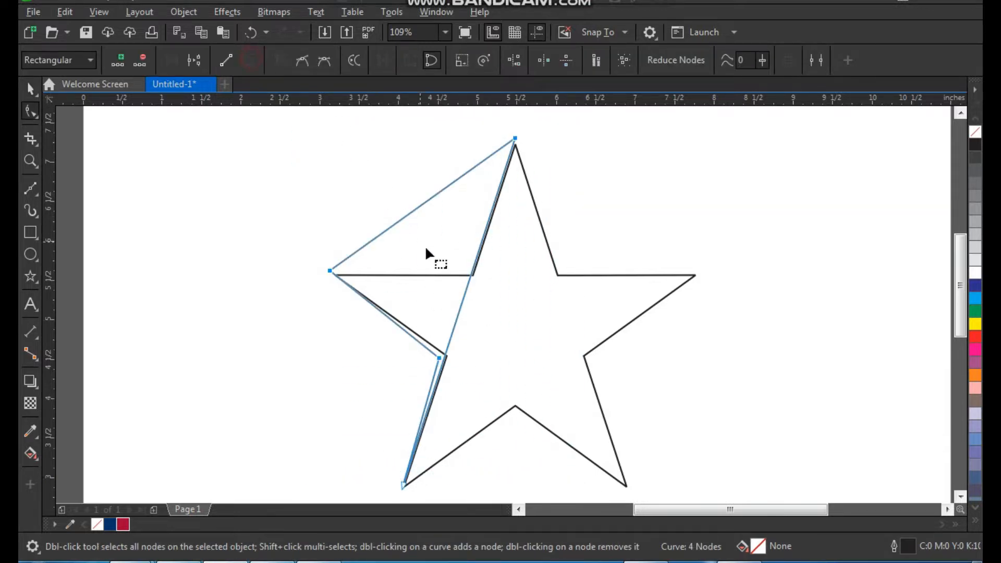
pyautogui.click(462, 309)
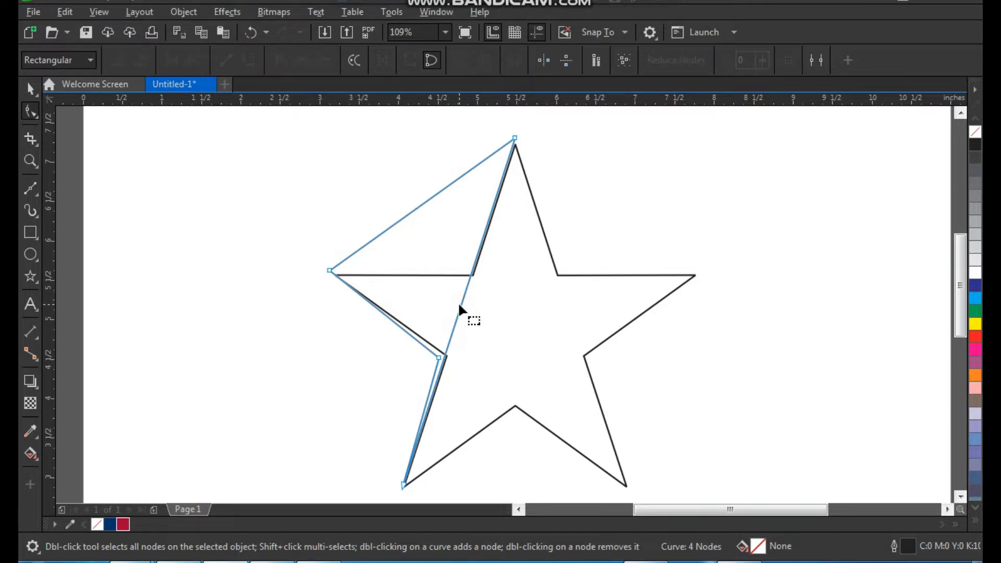
pyautogui.moveTo(462, 306); pyautogui.dragTo(509, 336)
pyautogui.press('F2')
pyautogui.moveTo(585, 128); pyautogui.dragTo(386, 362)
pyautogui.moveTo(421, 222); pyautogui.dragTo(480, 332)
pyautogui.press('space')
pyautogui.scroll(-2, 402, 289)
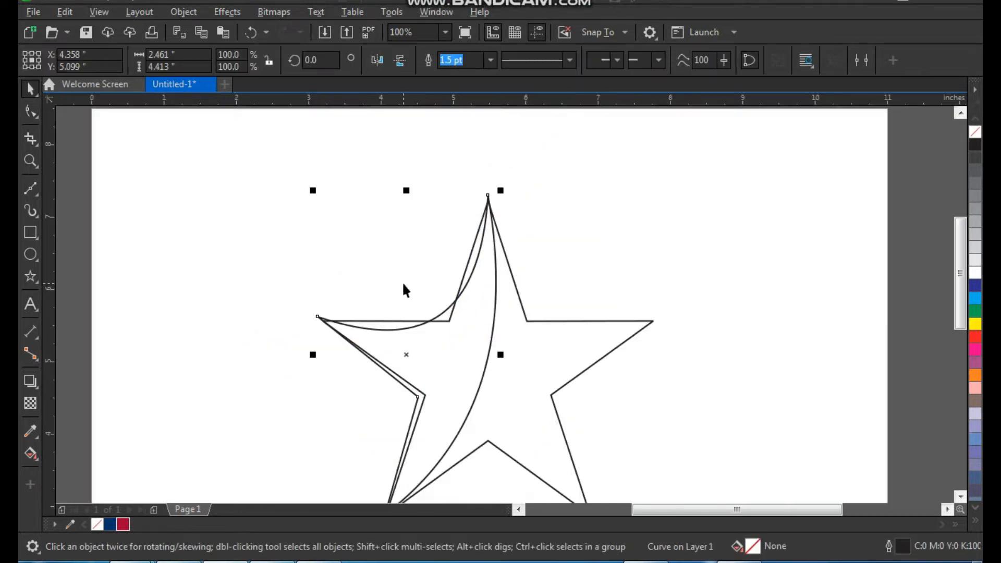
# - Convert the shape's lower-left segment to a curve and bend it slightly to the right
pyautogui.press('F2')
pyautogui.click(332, 292)
pyautogui.rightClick(313, 285)
pyautogui.moveTo(411, 224); pyautogui.dragTo(516, 375)
pyautogui.press('F10')
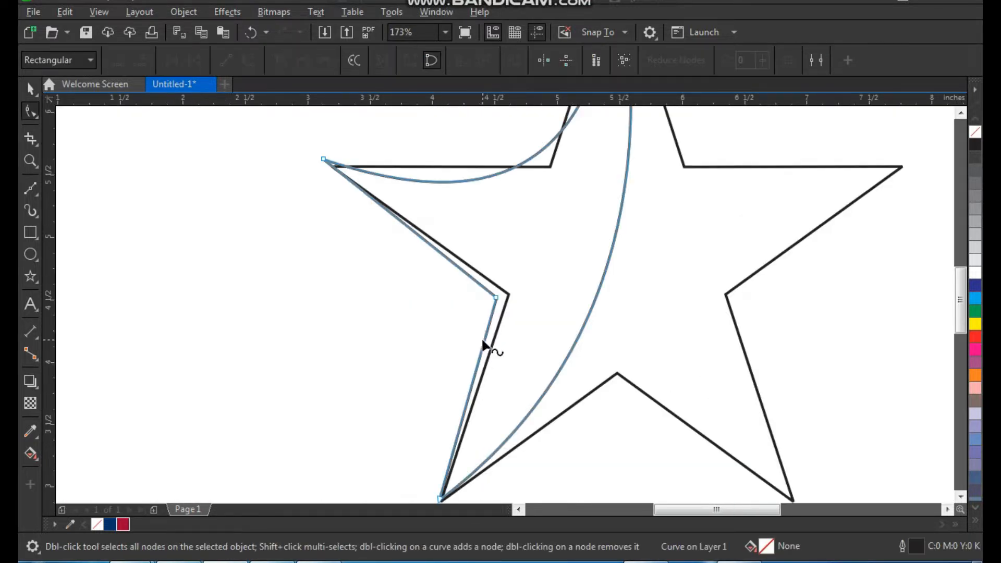
pyautogui.click(484, 340)
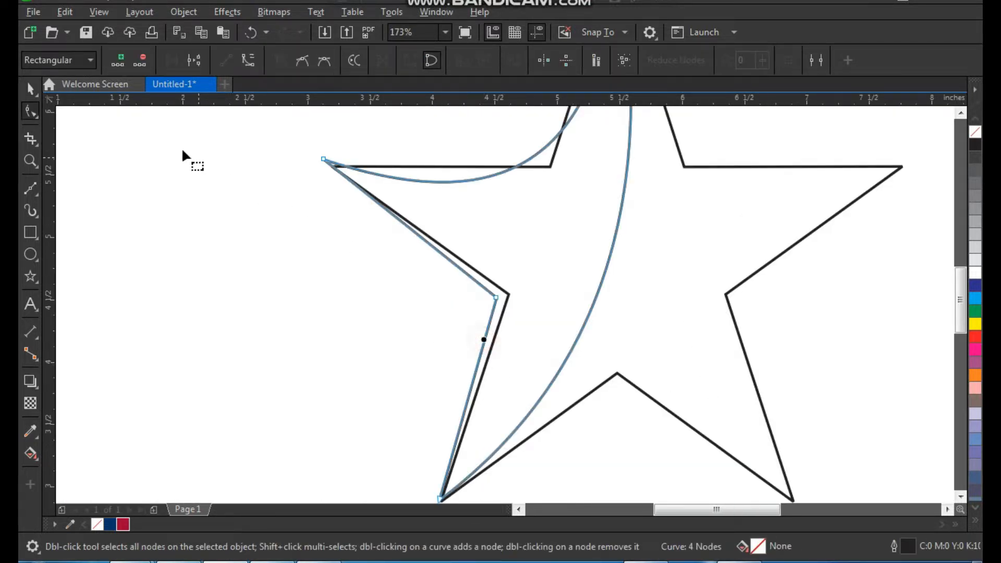
pyautogui.click(251, 61)
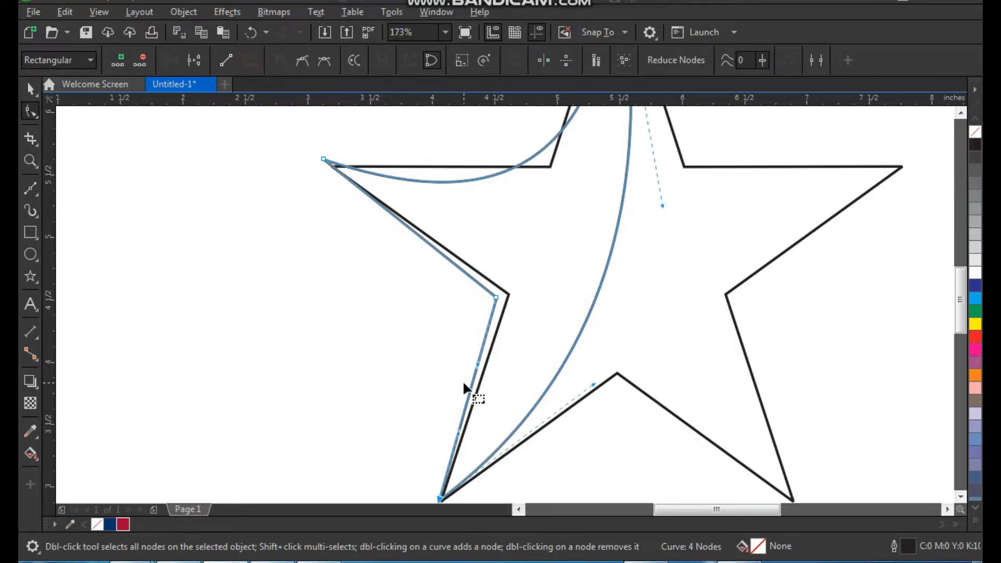
pyautogui.moveTo(473, 389); pyautogui.dragTo(480, 398)
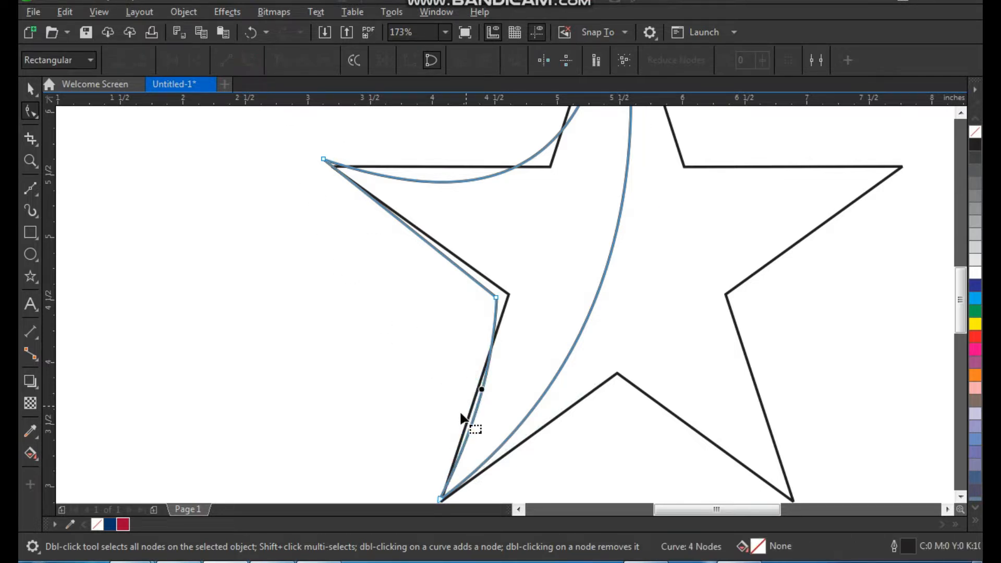
pyautogui.press('space')
pyautogui.click(379, 299)
pyautogui.scroll(-2, 381, 301)
pyautogui.press('F2')
pyautogui.moveTo(360, 127); pyautogui.dragTo(608, 386)
pyautogui.click(457, 349)
pyautogui.moveTo(457, 350); pyautogui.dragTo(440, 348)
pyautogui.hotkey('ctrl', 'z')
pyautogui.click(635, 213)
pyautogui.moveTo(473, 311); pyautogui.dragTo(453, 308)
pyautogui.hotkey('ctrl', 'z')
pyautogui.click(644, 208)
# - Draw a straight Bézier line from beside the star's top tip to near its lower-left tip
pyautogui.scroll(-2, 447, 293)
pyautogui.press('F2')
pyautogui.moveTo(385, 187); pyautogui.dragTo(610, 436)
pyautogui.moveTo(605, 133); pyautogui.dragTo(339, 482)
pyautogui.click(30, 189)
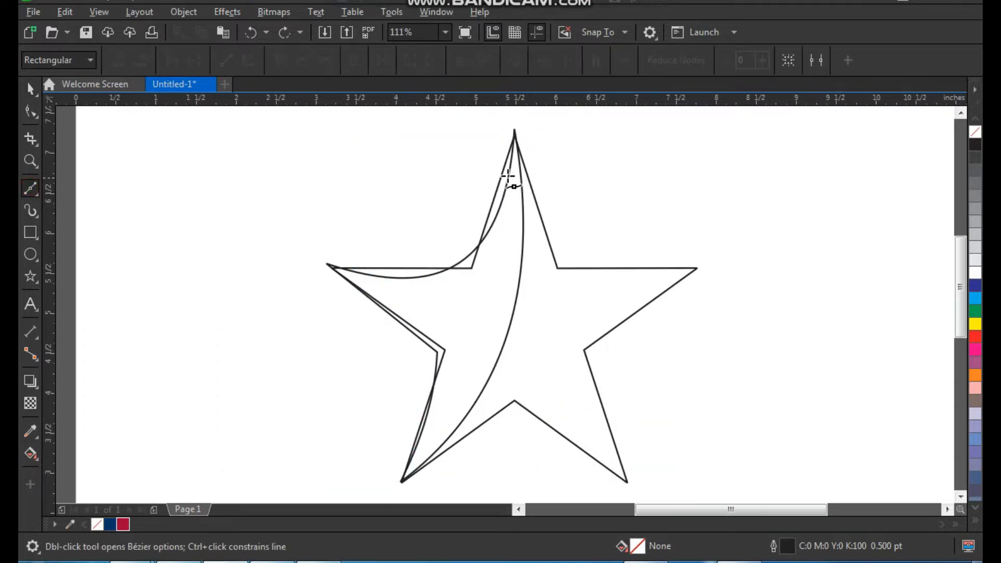
pyautogui.click(525, 151)
pyautogui.click(432, 468)
pyautogui.press('space')
# - Convert the new line to a curve and bend it to run alongside the shape's right edge
pyautogui.press('F10')
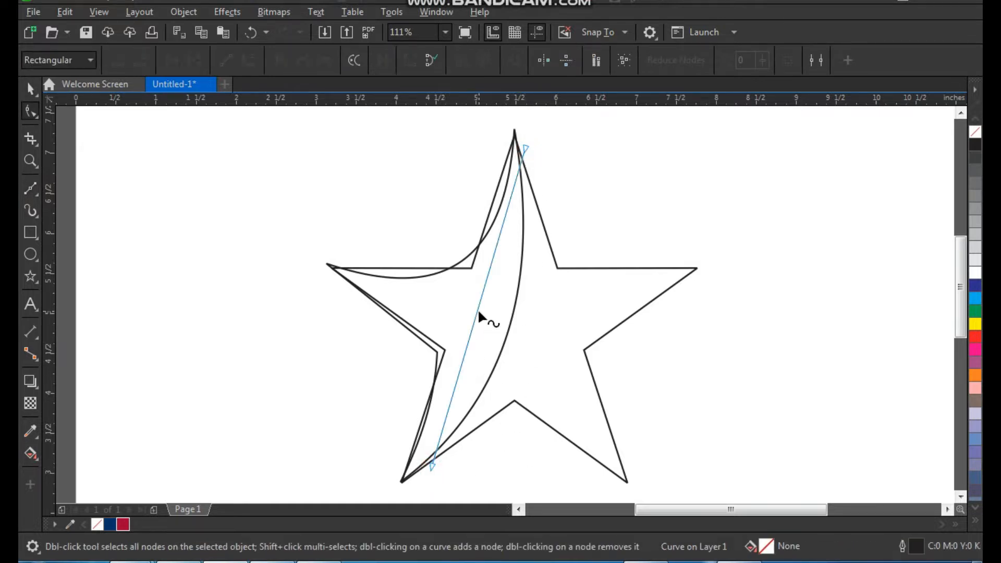
pyautogui.click(477, 311)
pyautogui.click(248, 60)
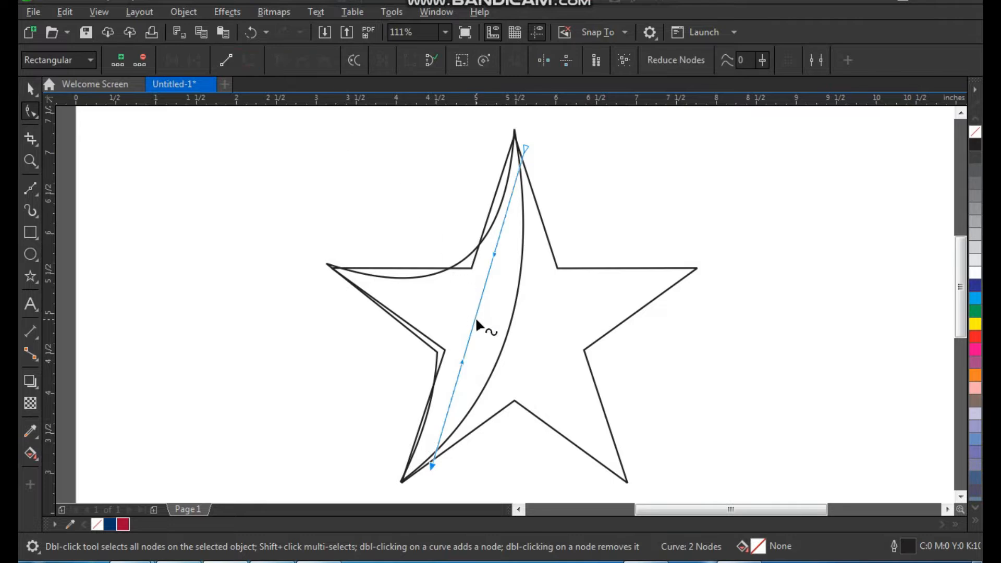
pyautogui.moveTo(477, 314); pyautogui.dragTo(523, 336)
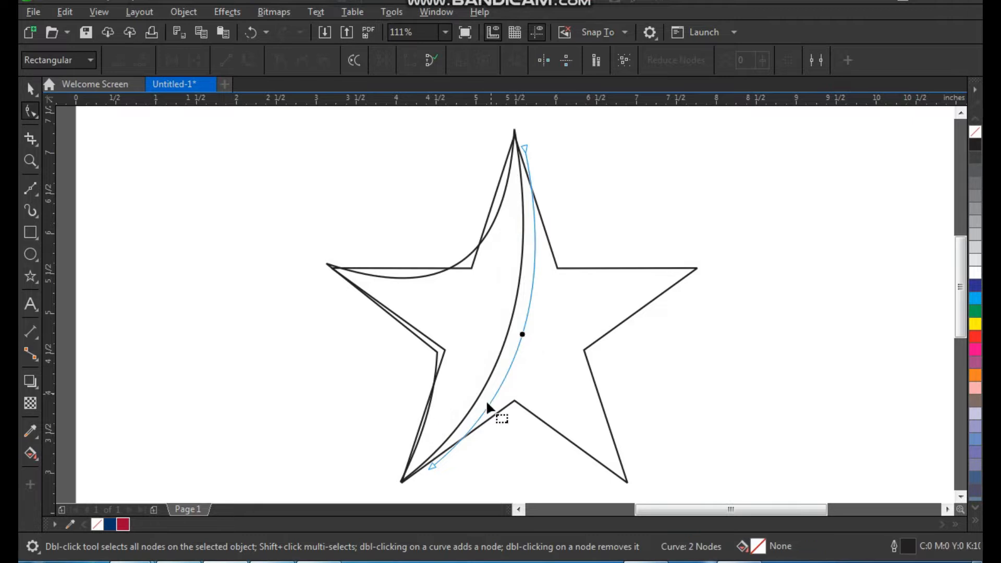
pyautogui.click(432, 460)
# - Move the thin curve's lower end node slightly to the left, near the star's lower-left tip
pyautogui.press('F2')
pyautogui.moveTo(414, 417); pyautogui.dragTo(478, 491)
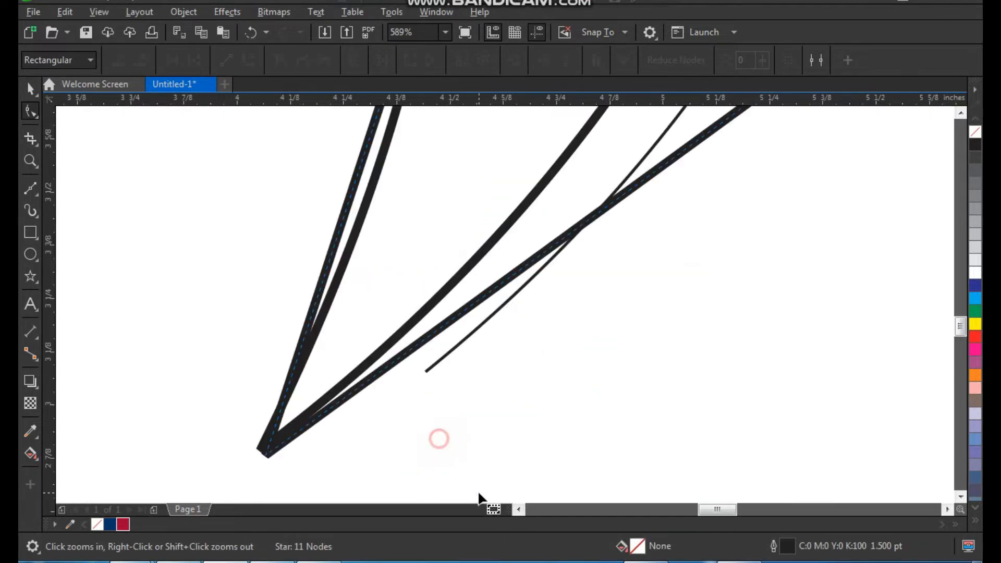
pyautogui.click(462, 341)
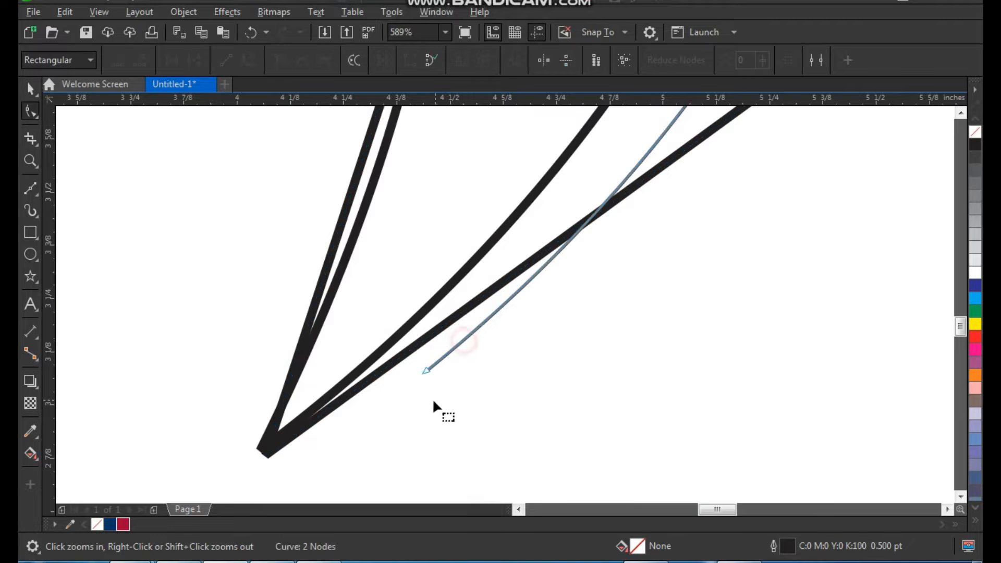
pyautogui.moveTo(429, 373); pyautogui.dragTo(412, 374)
pyautogui.press('space')
pyautogui.scroll(-3, 477, 332)
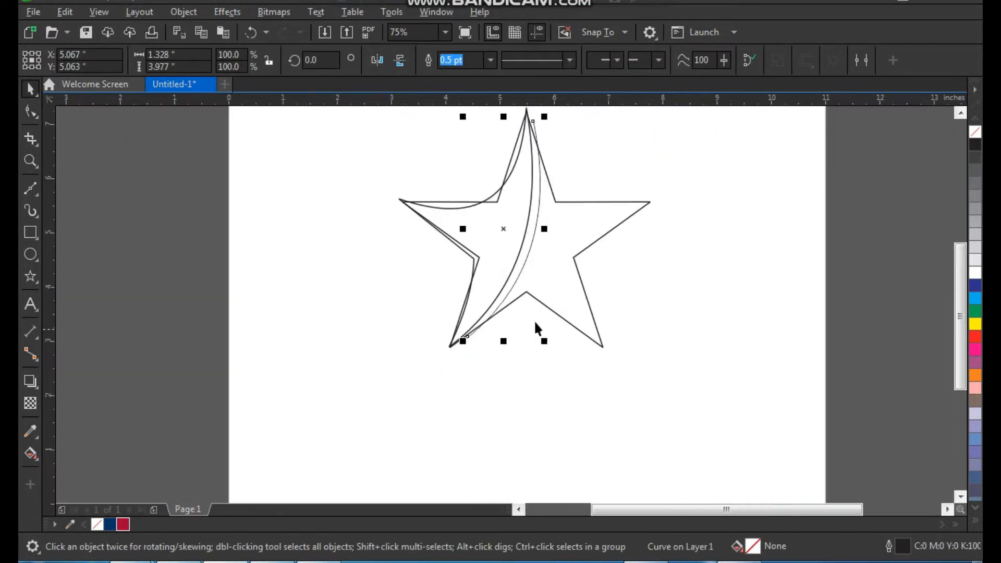
pyautogui.click(650, 231)
pyautogui.press('F2')
pyautogui.moveTo(619, 121); pyautogui.dragTo(484, 313)
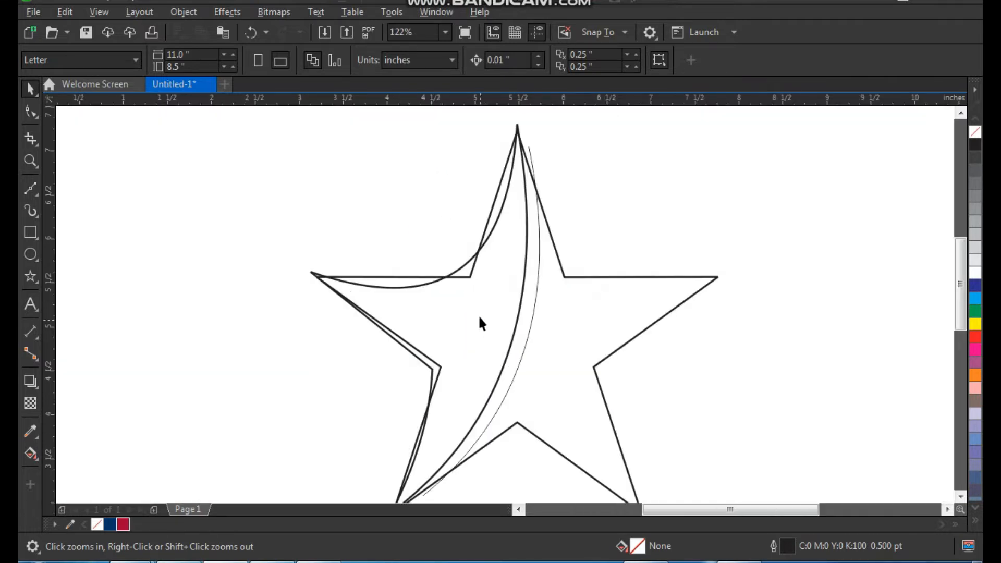
pyautogui.moveTo(476, 315); pyautogui.dragTo(458, 316)
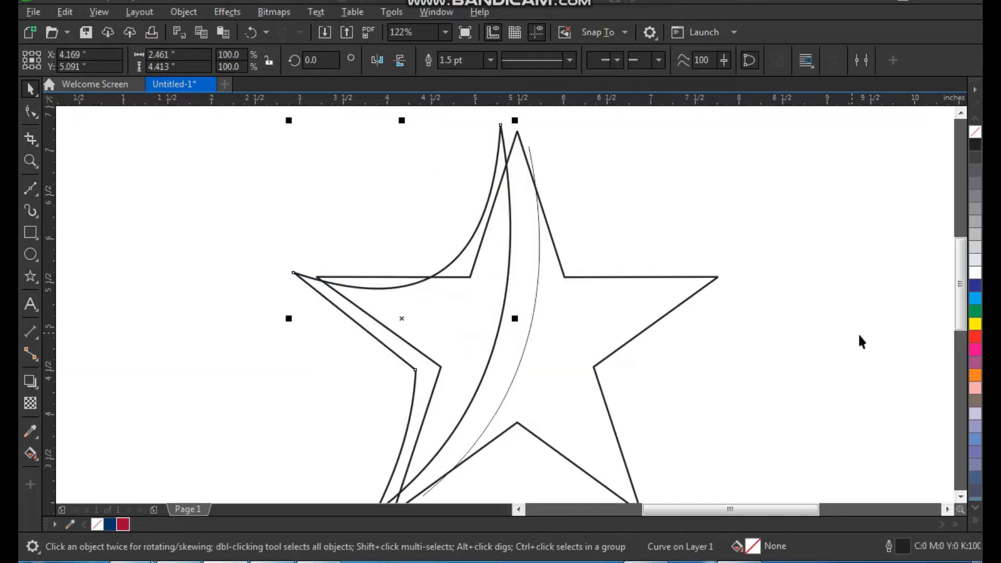
pyautogui.hotkey('ctrl', 'z')
pyautogui.click(844, 249)
pyautogui.click(476, 311)
pyautogui.moveTo(476, 309); pyautogui.dragTo(467, 308)
pyautogui.hotkey('ctrl', 'z')
pyautogui.moveTo(380, 299); pyautogui.dragTo(362, 297)
pyautogui.hotkey('ctrl', 'z')
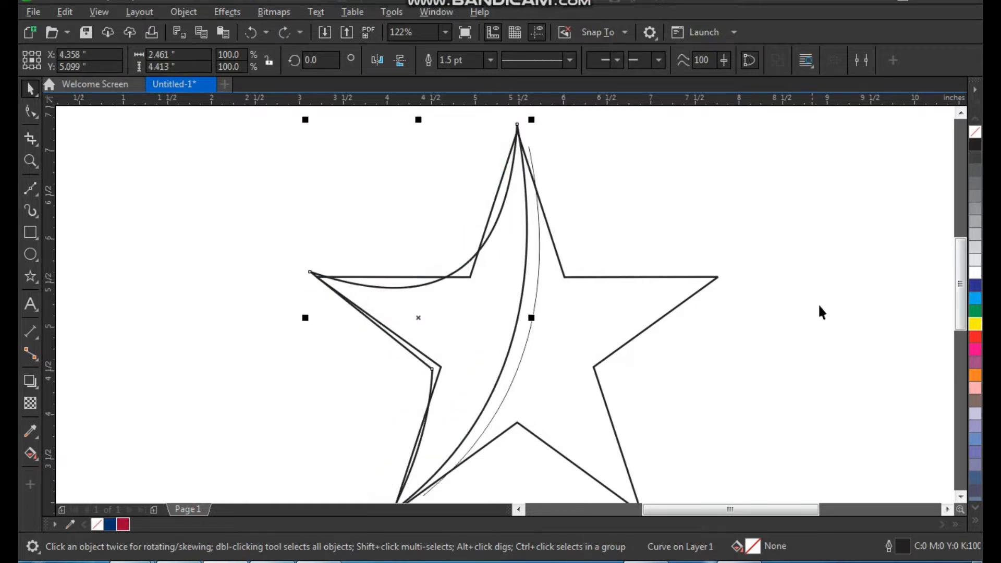
# - Fill the curved figure shape with yellow
pyautogui.click(974, 324)
pyautogui.click(766, 217)
pyautogui.press('F3')
pyautogui.press('F2')
pyautogui.moveTo(496, 212); pyautogui.dragTo(656, 406)
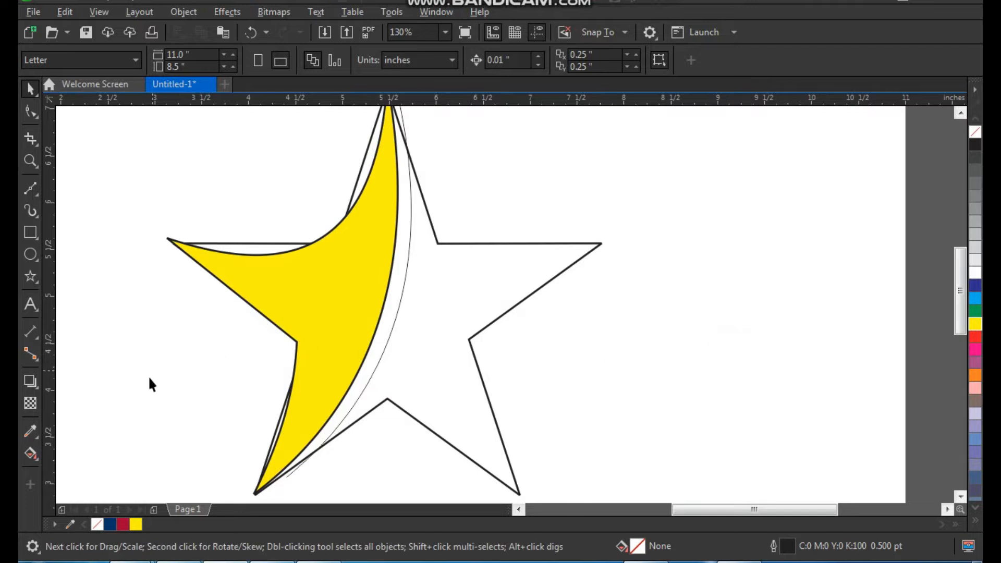
# - Move the thin curve's upper end node down and left so it sits closer to the star's edge
pyautogui.click(458, 290)
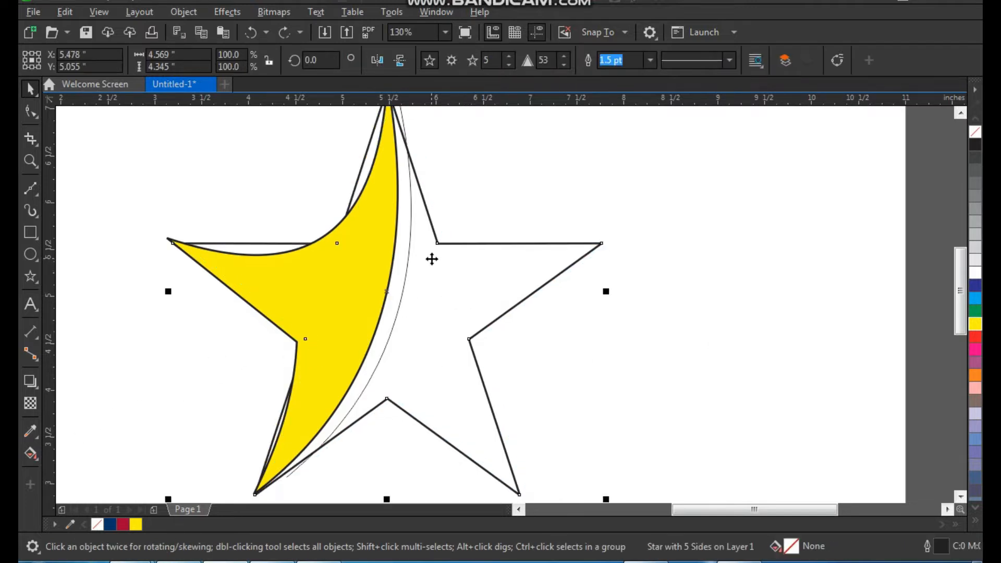
pyautogui.press('F3')
pyautogui.press('F2')
pyautogui.moveTo(411, 171); pyautogui.dragTo(442, 219)
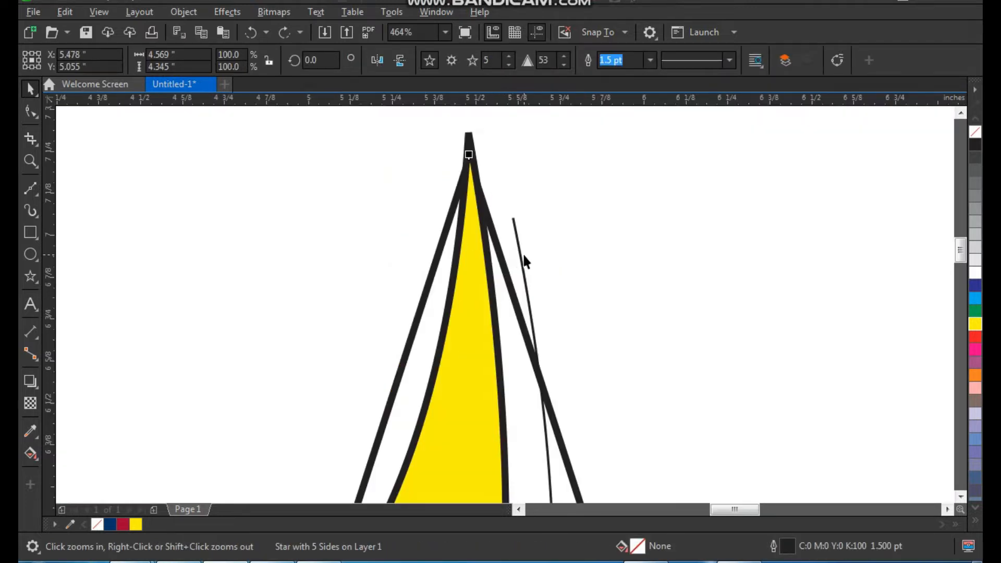
pyautogui.press('F10')
pyautogui.click(512, 219)
pyautogui.moveTo(511, 218); pyautogui.dragTo(499, 237)
pyautogui.scroll(-5, 511, 264)
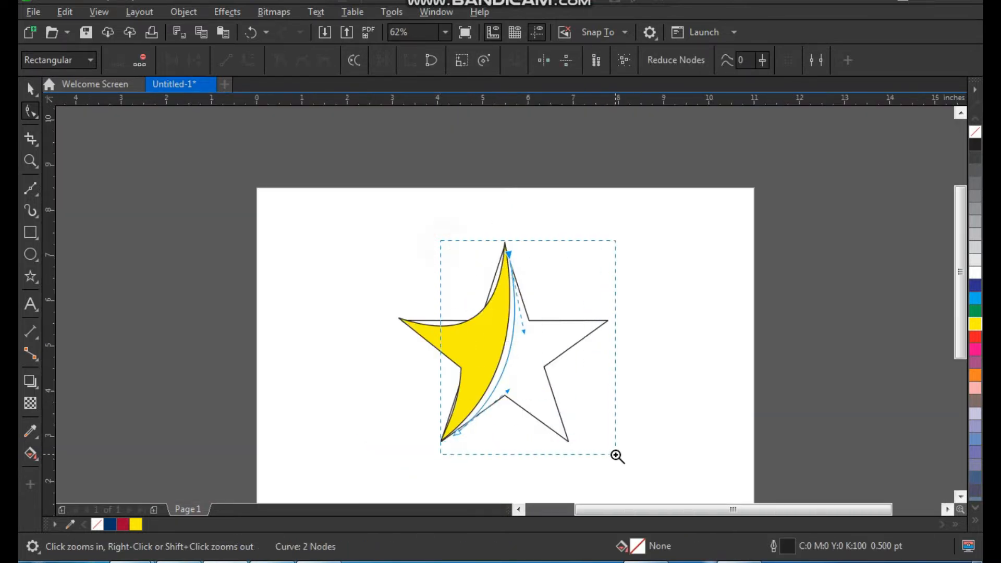
pyautogui.moveTo(616, 455); pyautogui.dragTo(615, 455)
pyautogui.press('space')
pyautogui.click(617, 354)
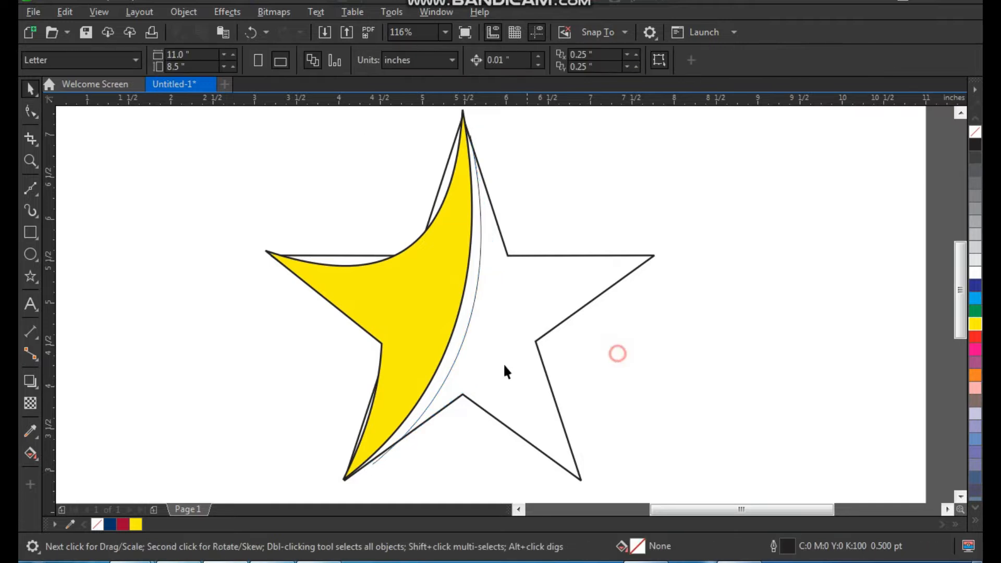
# - Use Smart Fill on the star area to the right of the thin curve to create a blue-grey piece
pyautogui.click(38, 456)
pyautogui.click(84, 474)
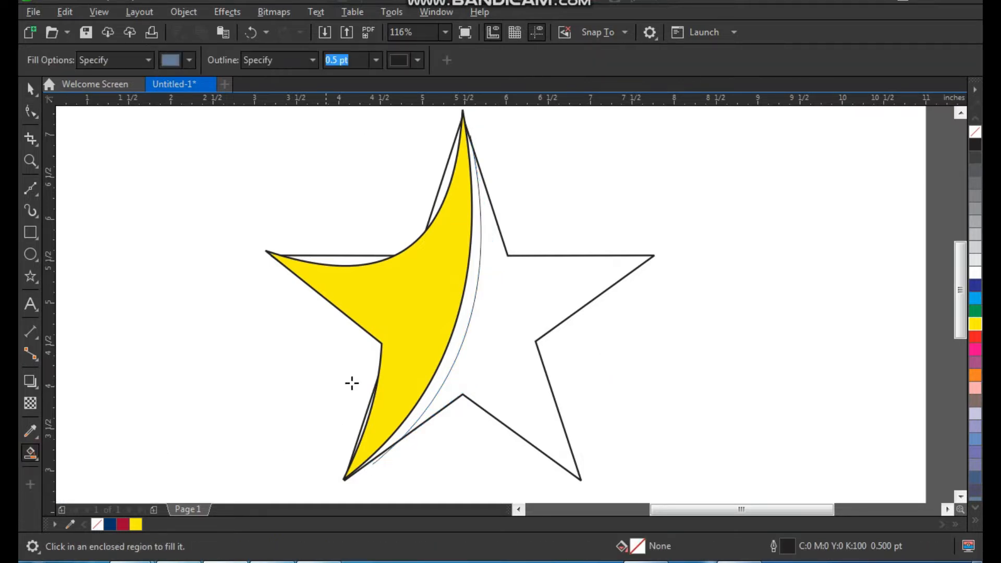
pyautogui.click(503, 330)
pyautogui.press('space')
pyautogui.click(653, 328)
# - Move the yellow figure and the blue-grey star piece together to the left, clear of the original star outline
pyautogui.click(416, 301)
pyautogui.keyDown('shift'); pyautogui.click(533, 307); pyautogui.keyUp('shift')
pyautogui.scroll(-2, 531, 310)
pyautogui.moveTo(530, 313); pyautogui.dragTo(318, 321)
pyautogui.click(398, 358)
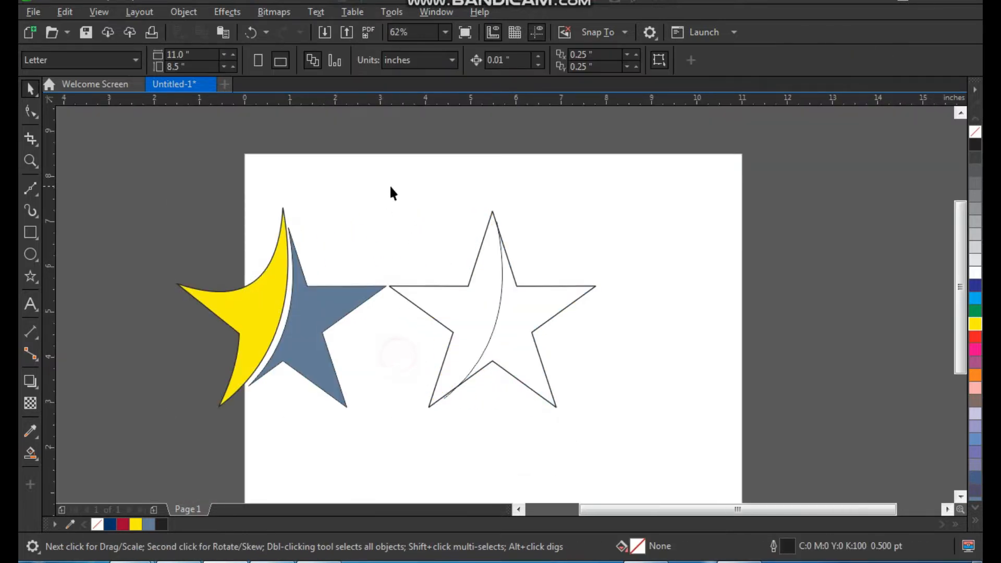
# - Delete the original star outline and the thin dividing curve
pyautogui.moveTo(608, 404); pyautogui.dragTo(610, 406)
pyautogui.press('Delete')
pyautogui.click(326, 314)
pyautogui.click(468, 286)
pyautogui.press('Delete')
# - Move the yellow figure and the blue-grey star piece together back onto the page
pyautogui.click(329, 304)
pyautogui.keyDown('shift'); pyautogui.click(261, 302); pyautogui.keyUp('shift')
pyautogui.moveTo(261, 303); pyautogui.dragTo(396, 309)
pyautogui.click(356, 207)
# - Bend the yellow figure's straight lower-left edge outward into a smooth curve
pyautogui.click(369, 299)
pyautogui.press('F2')
pyautogui.moveTo(312, 264); pyautogui.dragTo(405, 385)
pyautogui.press('F10')
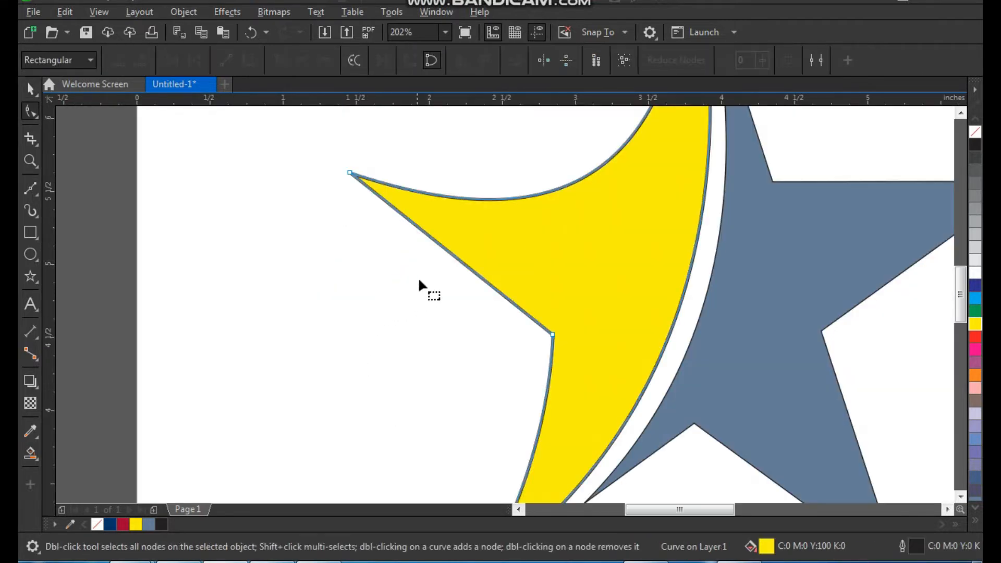
pyautogui.moveTo(450, 258); pyautogui.dragTo(438, 308)
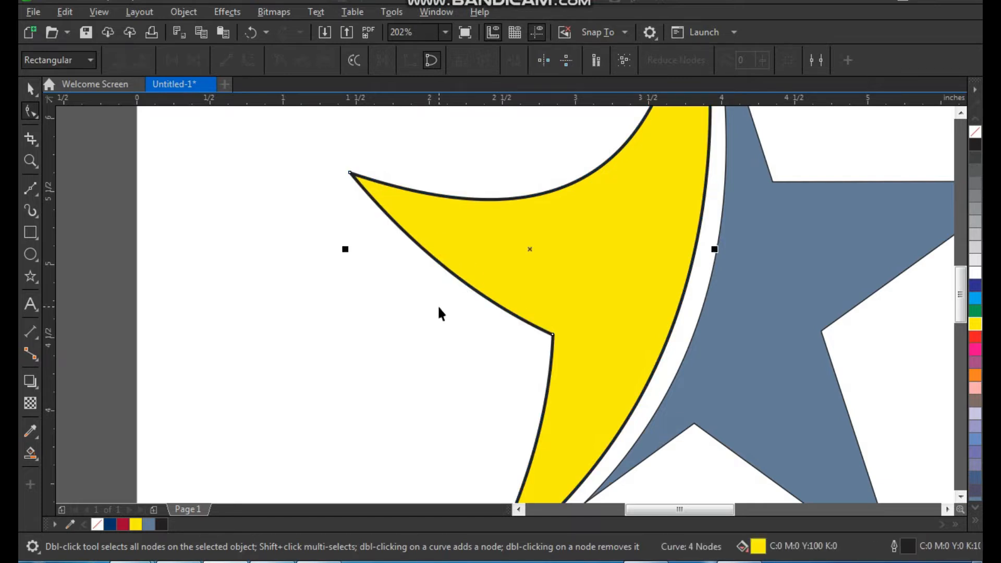
pyautogui.press('space')
pyautogui.scroll(-2, 424, 284)
pyautogui.scroll(-1, 437, 258)
# - Draw a circle about 0.84 inch in diameter and place it as the head above the yellow figure's curved arms
pyautogui.press('F2')
pyautogui.moveTo(417, 179); pyautogui.dragTo(522, 268)
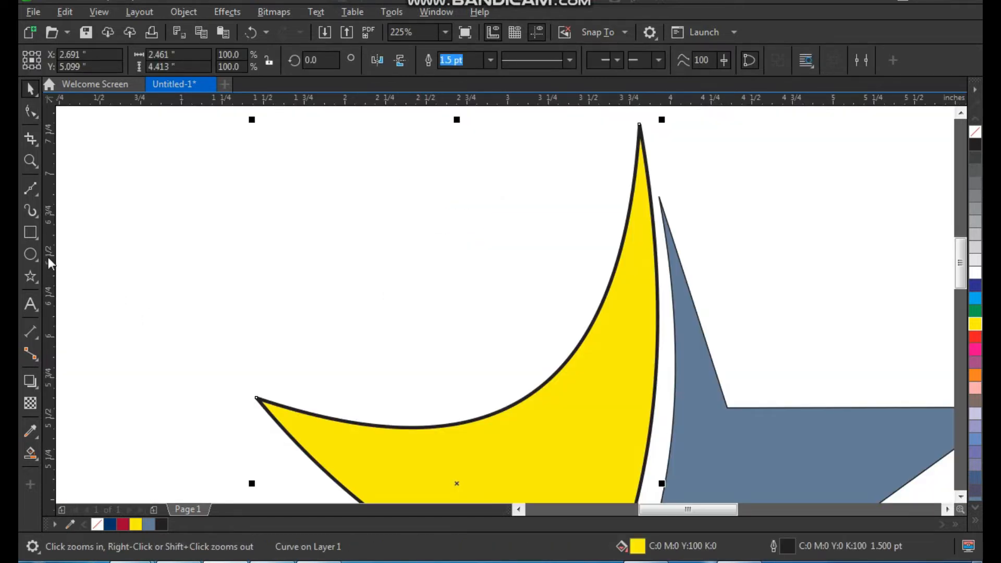
pyautogui.press('F7')
pyautogui.moveTo(416, 219)
pyautogui.mouseDown()
pyautogui.moveTo(510, 340)
pyautogui.moveTo(551, 356)
pyautogui.mouseUp()
pyautogui.press('space')
pyautogui.moveTo(503, 299); pyautogui.dragTo(486, 325)
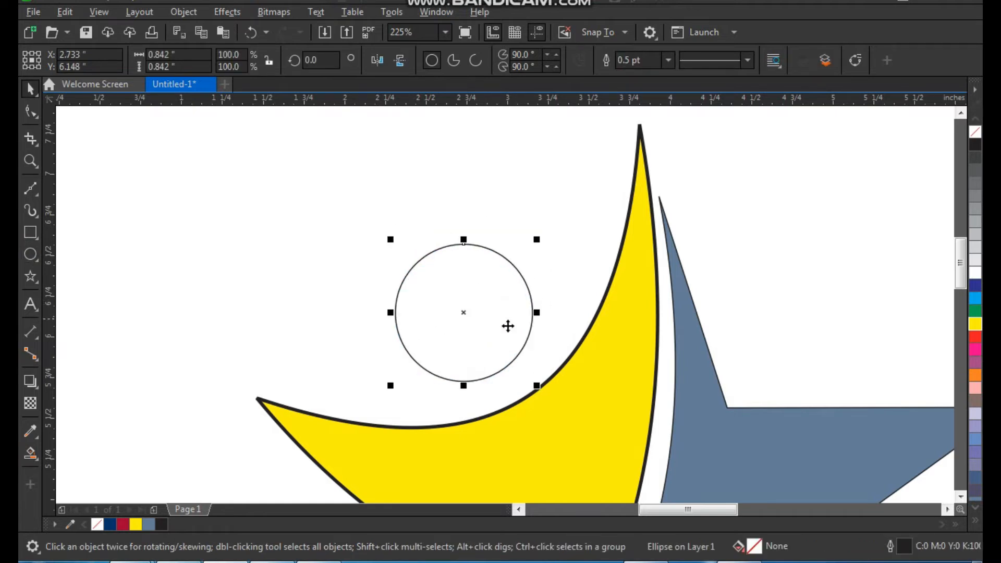
# - Weld the head circle with the yellow figure into one object
pyautogui.keyDown('shift'); pyautogui.click(559, 402); pyautogui.keyUp('shift')
pyautogui.click(457, 63)
pyautogui.click(391, 260)
pyautogui.scroll(-2, 390, 262)
pyautogui.press('F2')
pyautogui.moveTo(356, 209); pyautogui.dragTo(588, 437)
pyautogui.press('space')
# - Fill the welded figure with the document palette's navy blue, #00336A
pyautogui.click(449, 313)
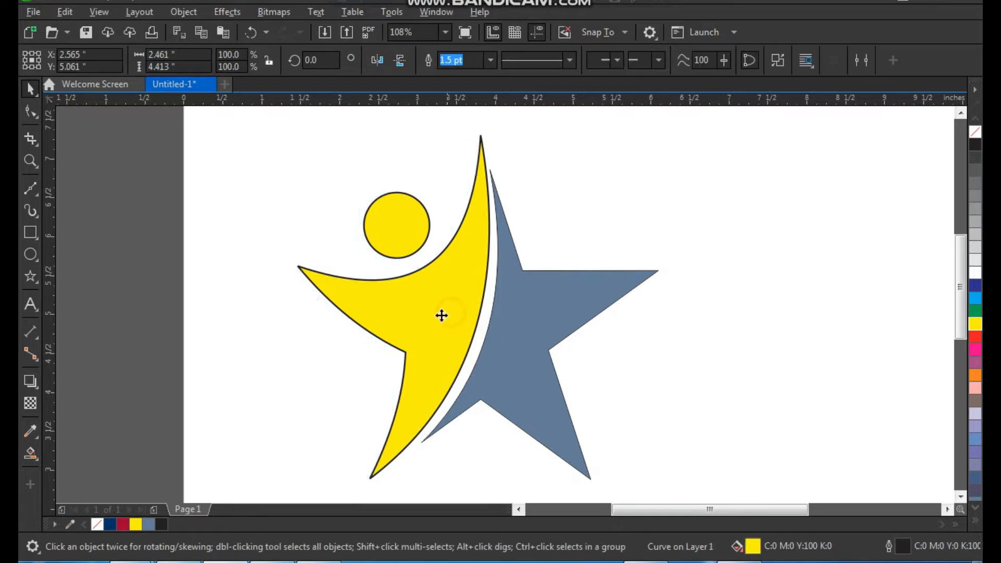
pyautogui.scroll(-2, 398, 316)
pyautogui.press('F2')
pyautogui.moveTo(344, 217); pyautogui.dragTo(543, 404)
pyautogui.click(110, 524)
pyautogui.press('space')
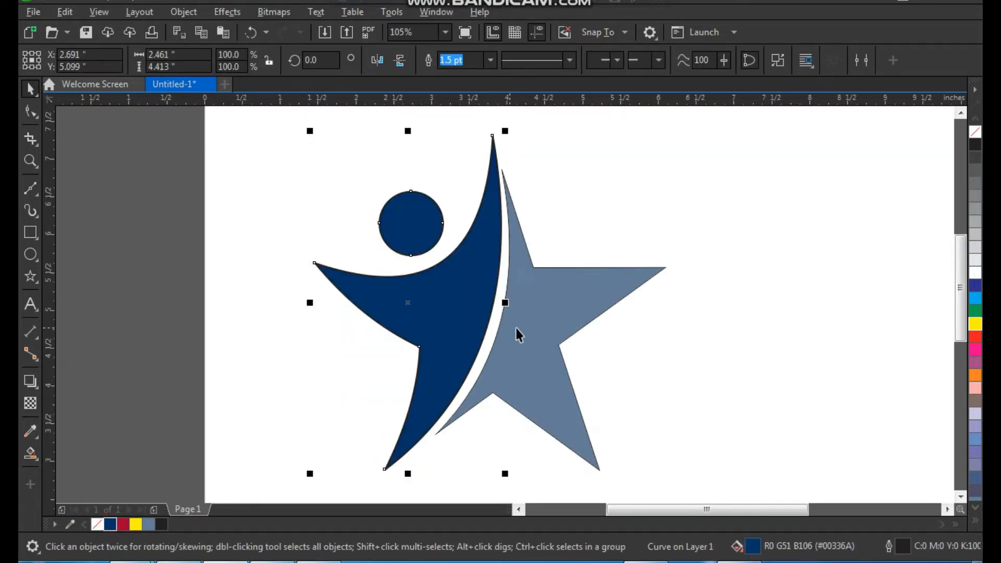
# - Fill the star piece with the document palette's crimson, #A20032
pyautogui.click(554, 317)
pyautogui.click(123, 523)
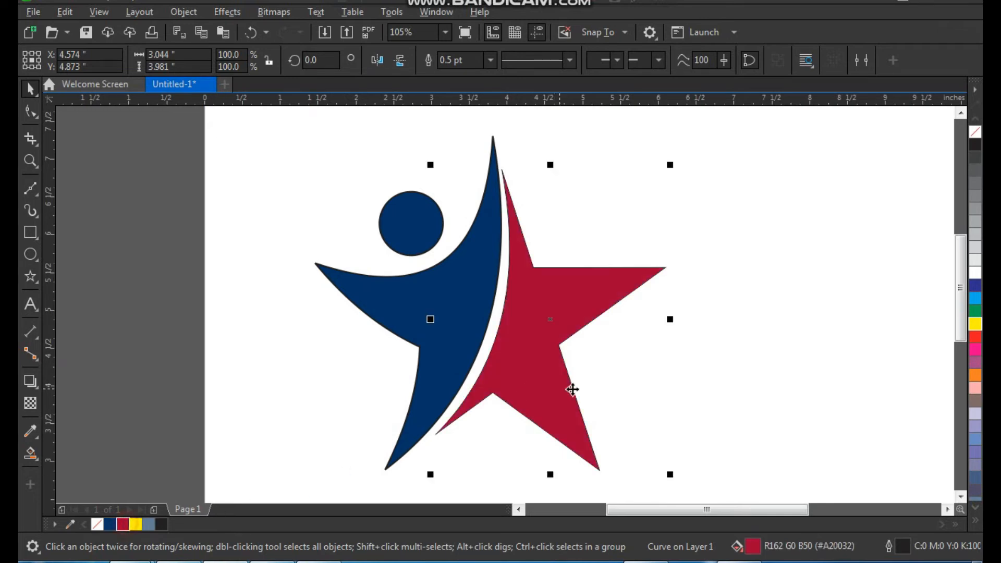
pyautogui.press('Escape')
# - Remove the outlines from the figure and star piece, group them, and move the group right toward the page centre
pyautogui.click(548, 307)
pyautogui.keyDown('shift'); pyautogui.click(473, 288); pyautogui.keyUp('shift')
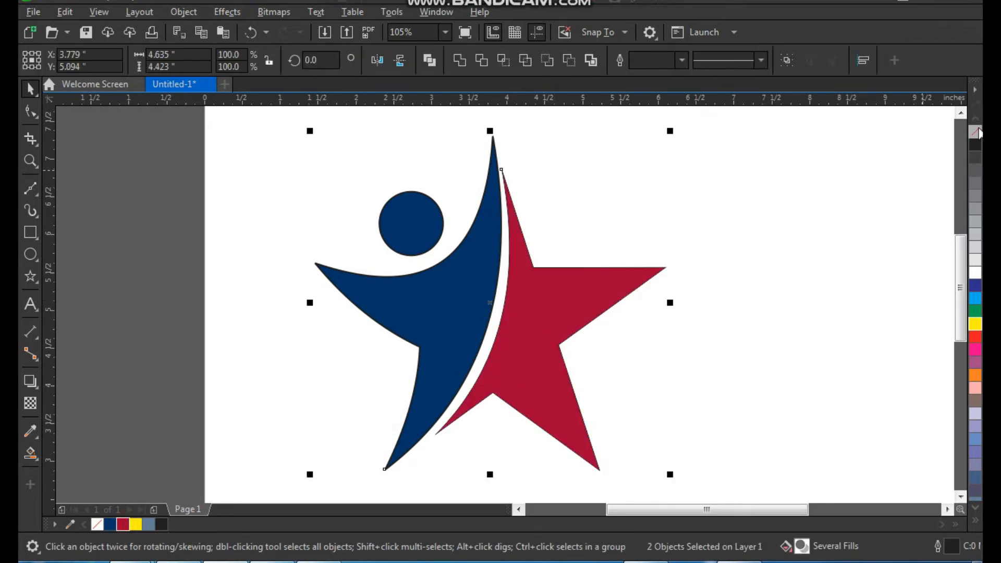
pyautogui.scroll(-2, 460, 364)
pyautogui.hotkey('ctrl', 'g')
pyautogui.moveTo(512, 335); pyautogui.dragTo(558, 329)
pyautogui.click(627, 320)
pyautogui.press('F2')
pyautogui.moveTo(442, 227); pyautogui.dragTo(674, 522)
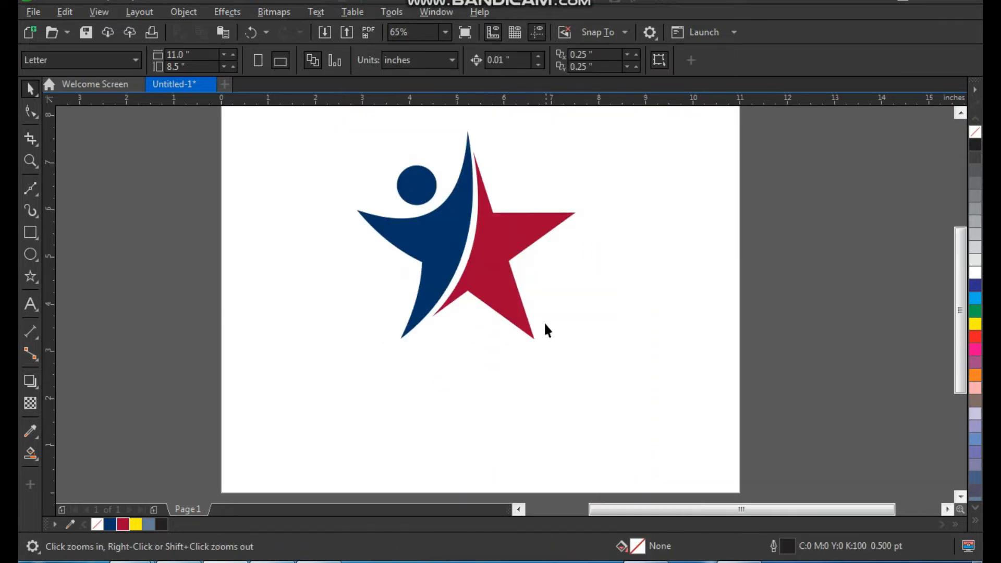
# - Scale the figure-and-star group down to about 3.84 by 3.66 inches
pyautogui.click(492, 296)
pyautogui.moveTo(581, 346); pyautogui.dragTo(562, 328)
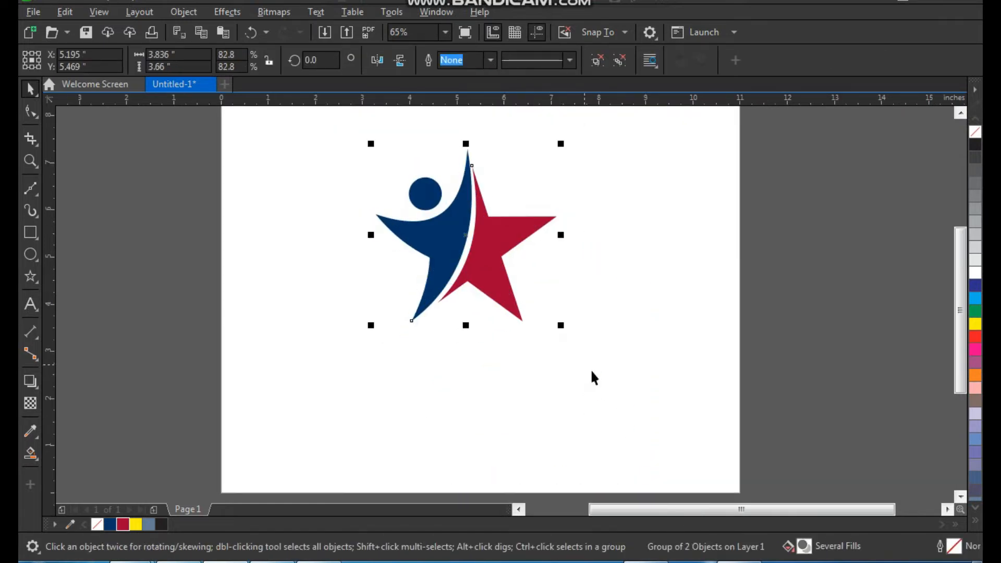
pyautogui.click(595, 374)
# - Add the text "BRIGHTSTAR" below the emblem, with "SCHOOLS" as its second line
pyautogui.press('F2')
pyautogui.moveTo(599, 132); pyautogui.dragTo(326, 452)
pyautogui.press('F8')
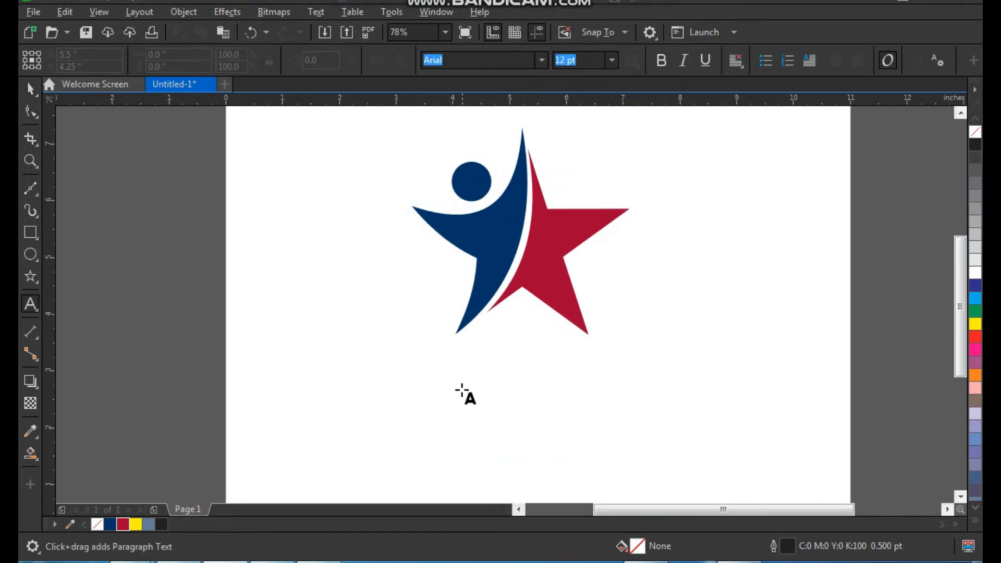
pyautogui.click(455, 397)
pyautogui.write('BRIGHTSTAR')
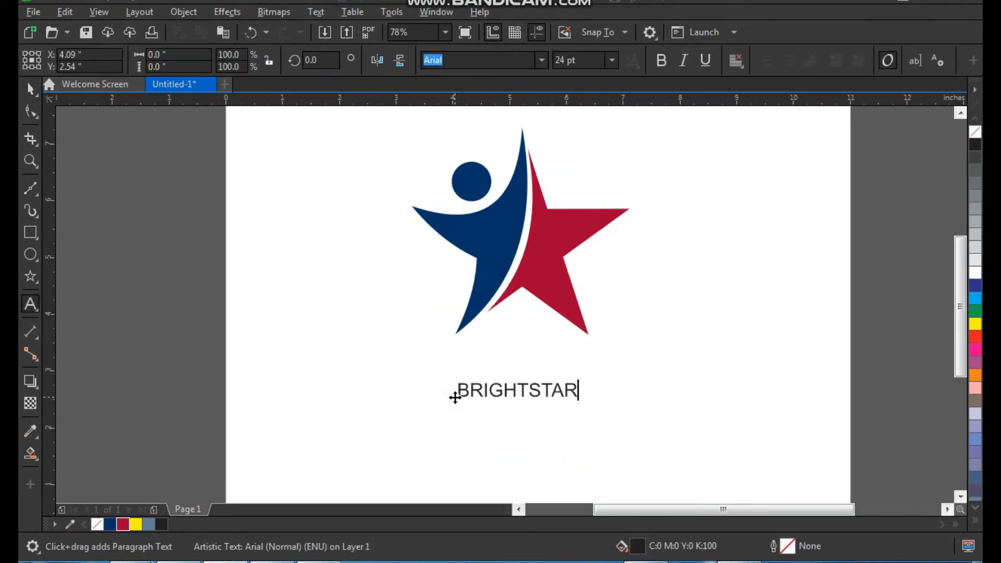
pyautogui.hotkey('ctrl', 'space')
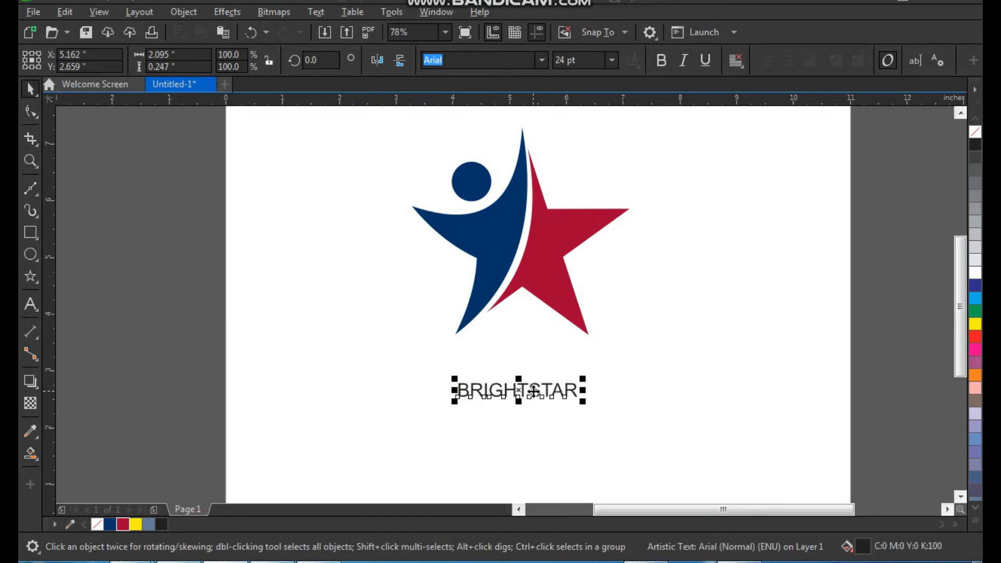
pyautogui.press('F8')
pyautogui.press('Return')
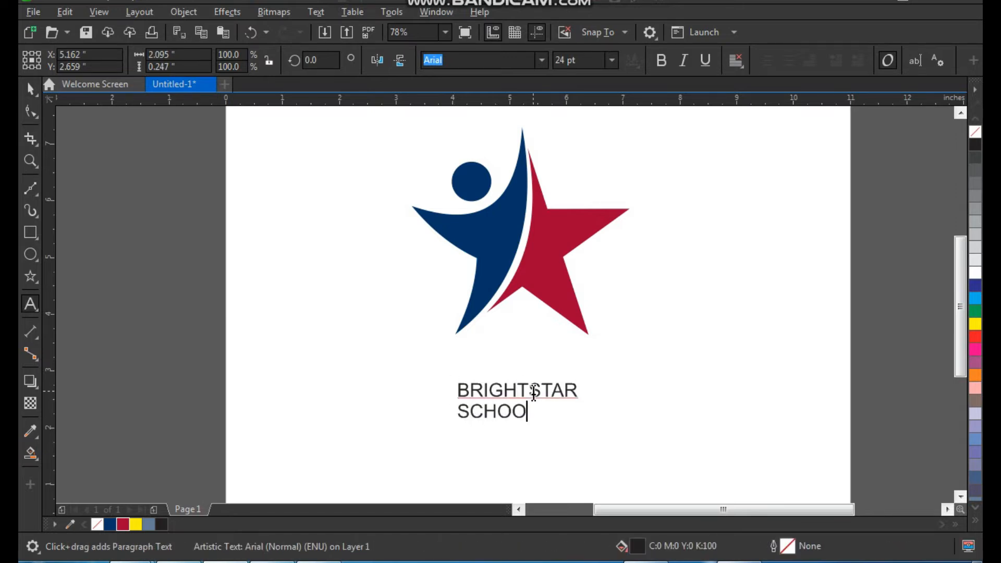
pyautogui.hotkey('ctrl', 'space')
# - Break the two-line text apart into separate lines and move BRIGHTSTAR up, away from SCHOOLS
pyautogui.press('z')
pyautogui.moveTo(384, 208); pyautogui.dragTo(677, 458)
pyautogui.click(178, 17)
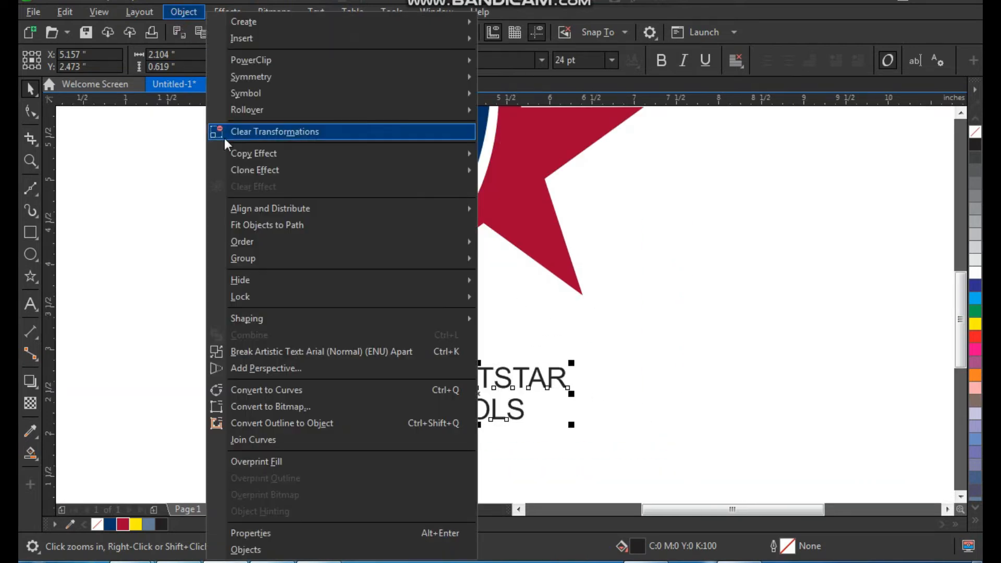
pyautogui.click(311, 347)
pyautogui.moveTo(540, 376); pyautogui.dragTo(545, 347)
# - Set BRIGHTSTAR in Futura Md BT Bold and enlarge it to about 55 pt, 4.82 inches wide
pyautogui.click(542, 60)
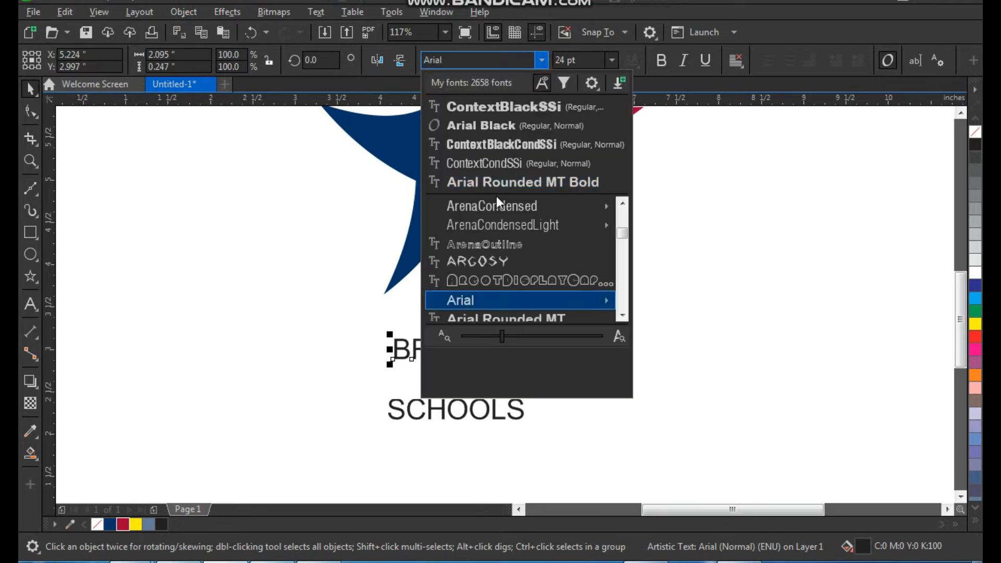
pyautogui.moveTo(424, 230)
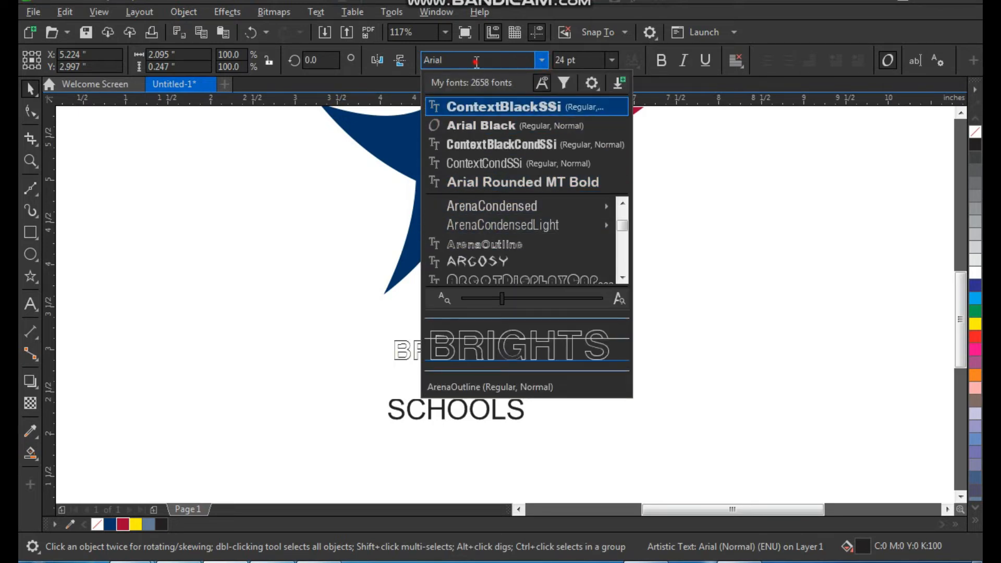
pyautogui.write('fut')
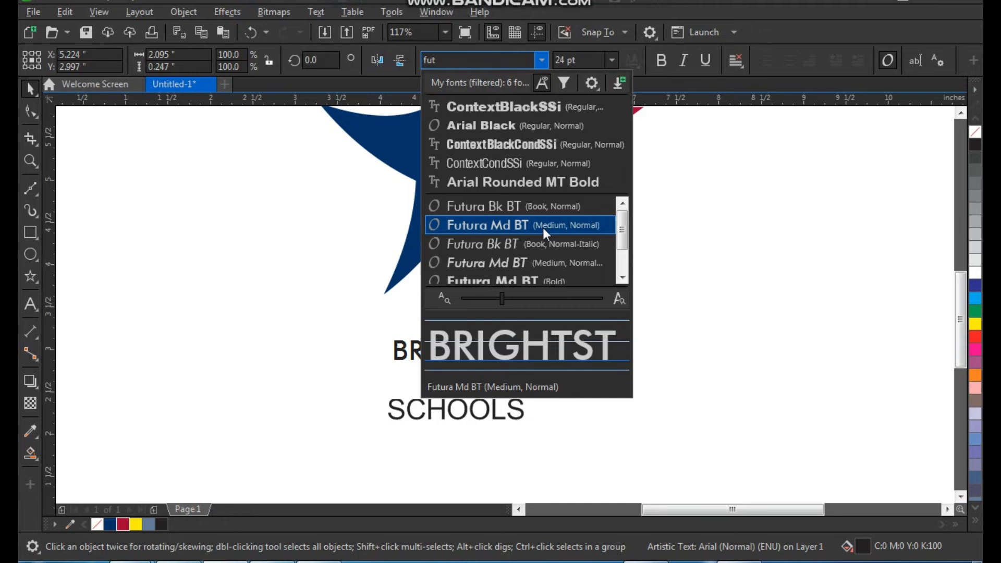
pyautogui.click(530, 277)
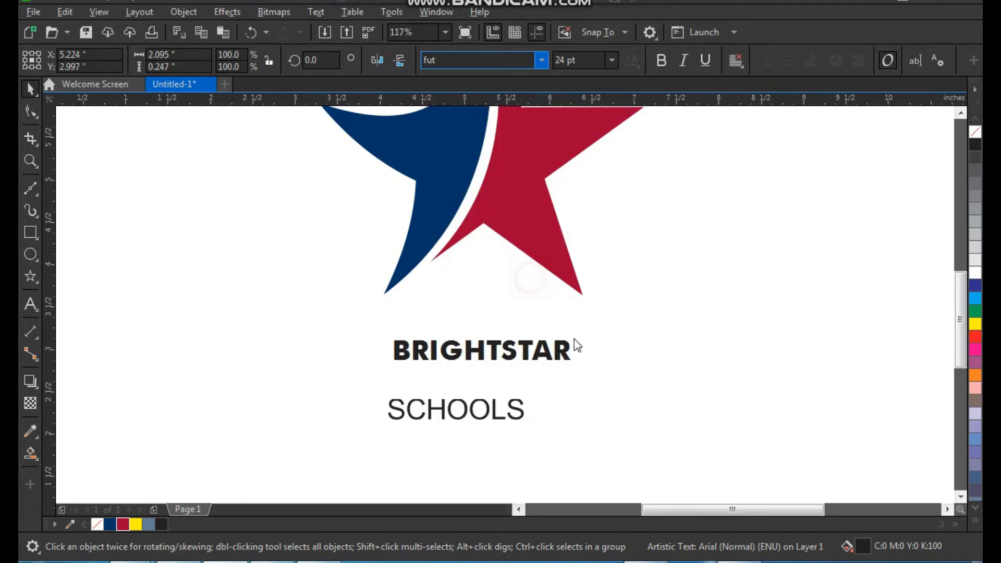
pyautogui.click(568, 349)
pyautogui.moveTo(574, 360); pyautogui.dragTo(682, 365)
# - Reposition the figure-and-star group so it sits centred just above the BRIGHTSTAR text
pyautogui.click(552, 230)
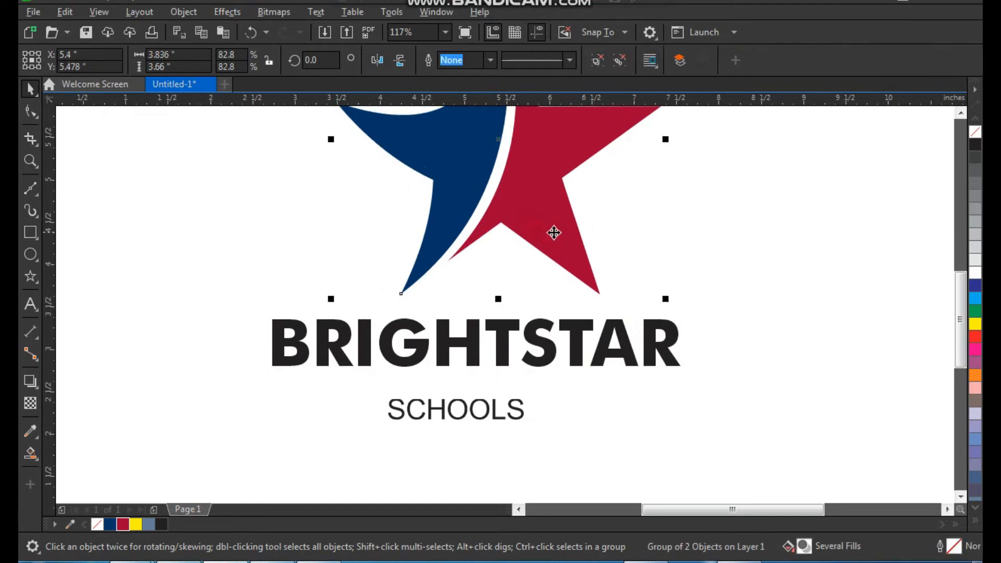
pyautogui.click(553, 348)
pyautogui.click(659, 259)
pyautogui.moveTo(539, 227); pyautogui.dragTo(535, 233)
pyautogui.click(640, 239)
# - Insert a space between BRIGHT and STAR in the wordmark
pyautogui.click(505, 338)
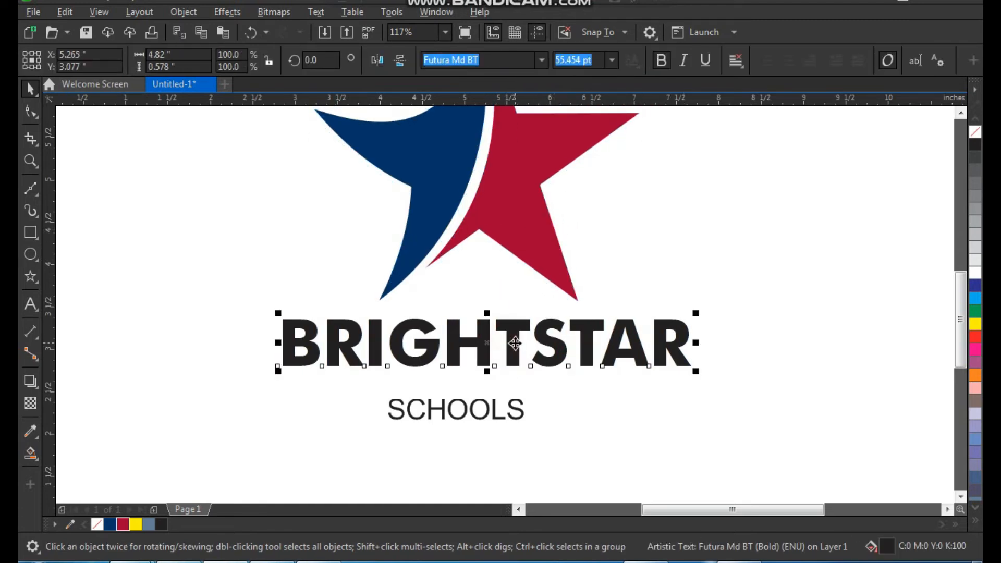
pyautogui.doubleClick(531, 358)
pyautogui.click(522, 344)
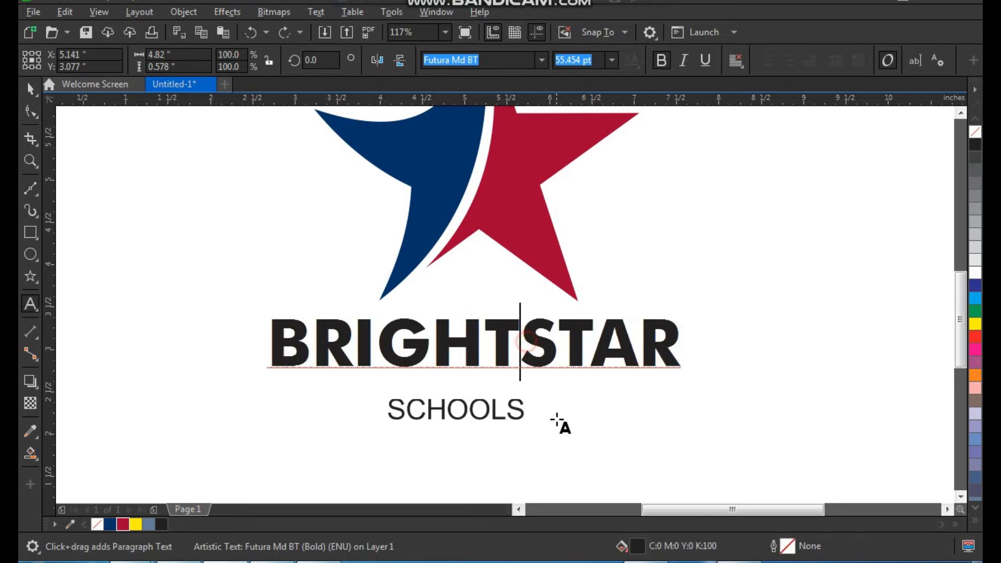
pyautogui.hotkey('ctrl', 'space')
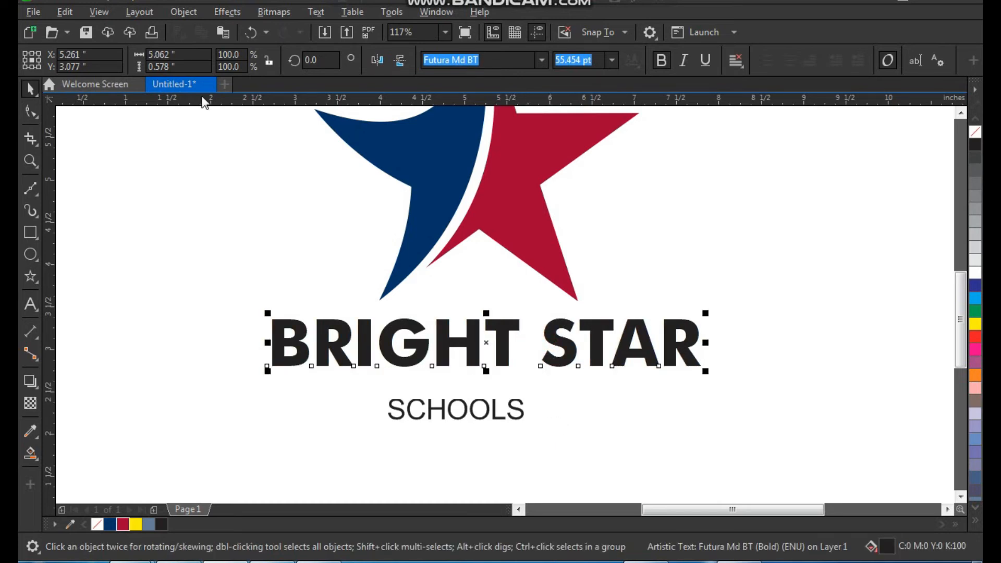
# - Break the wordmark apart into two words and move STAR left, close against BRIGHT
pyautogui.click(193, 16)
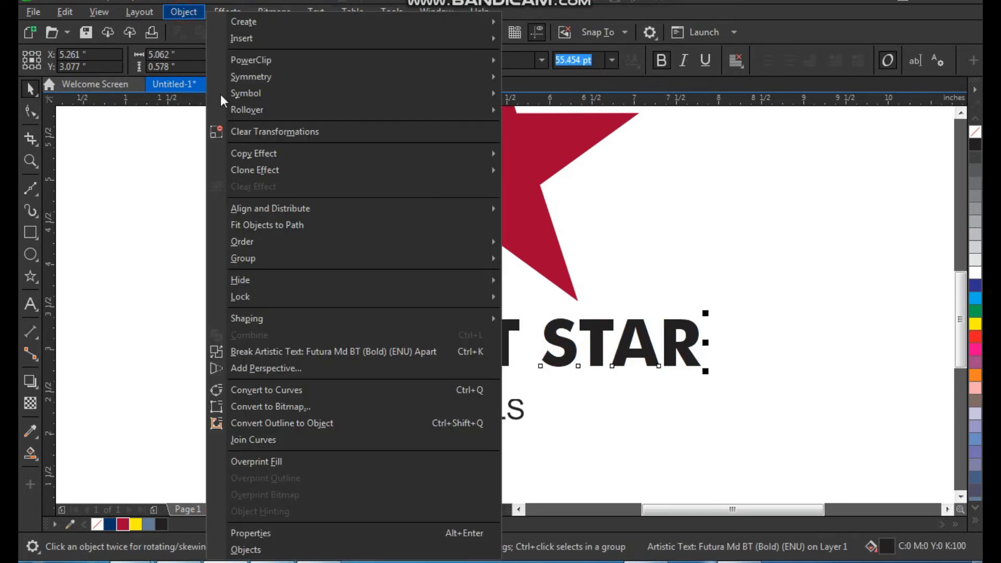
pyautogui.click(345, 352)
pyautogui.click(644, 359)
pyautogui.moveTo(648, 359); pyautogui.dragTo(628, 358)
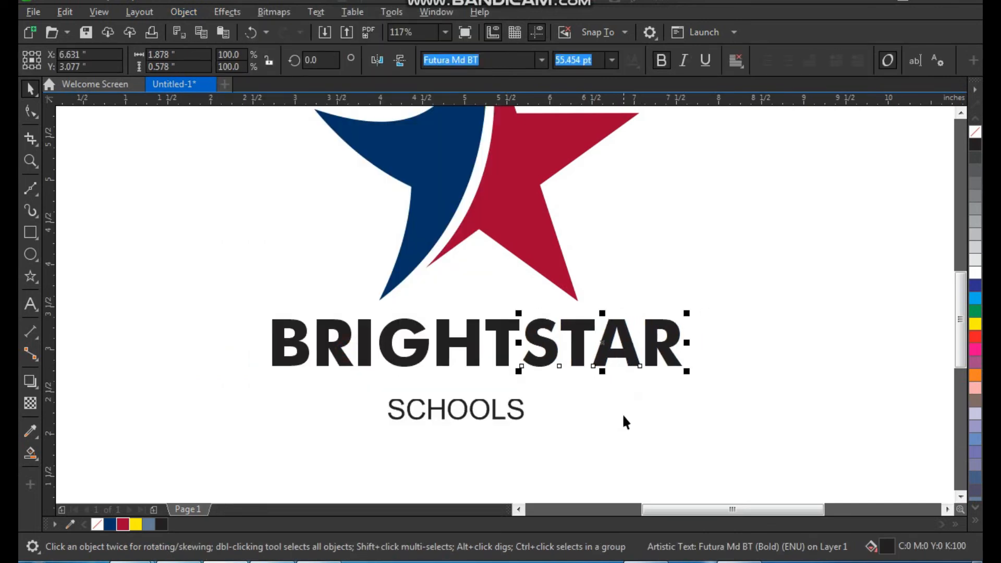
# - Sample the emblem's colours to fill STAR with crimson #A20032 and BRIGHT with navy blue
pyautogui.press('z')
pyautogui.moveTo(722, 247); pyautogui.dragTo(259, 421)
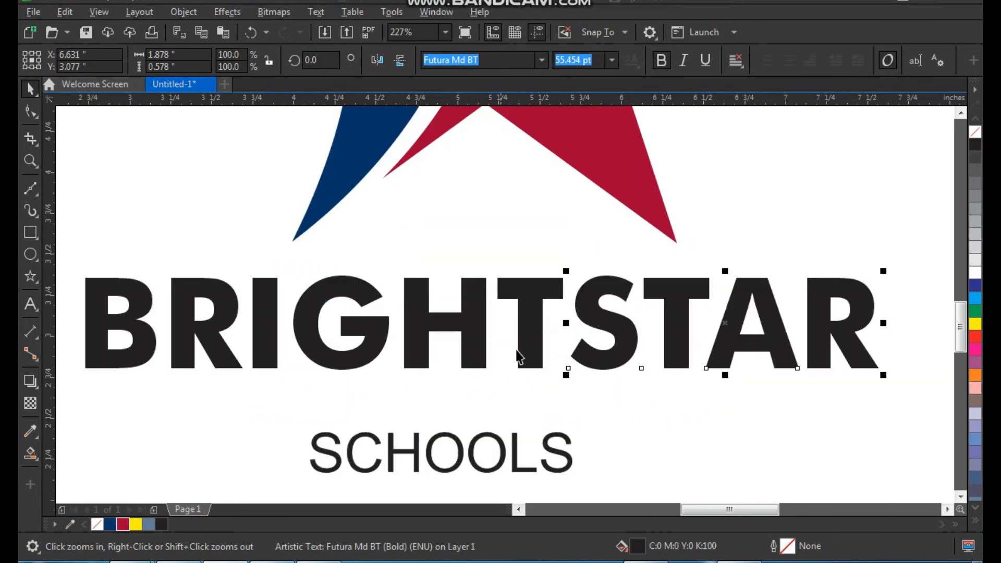
pyautogui.click(31, 431)
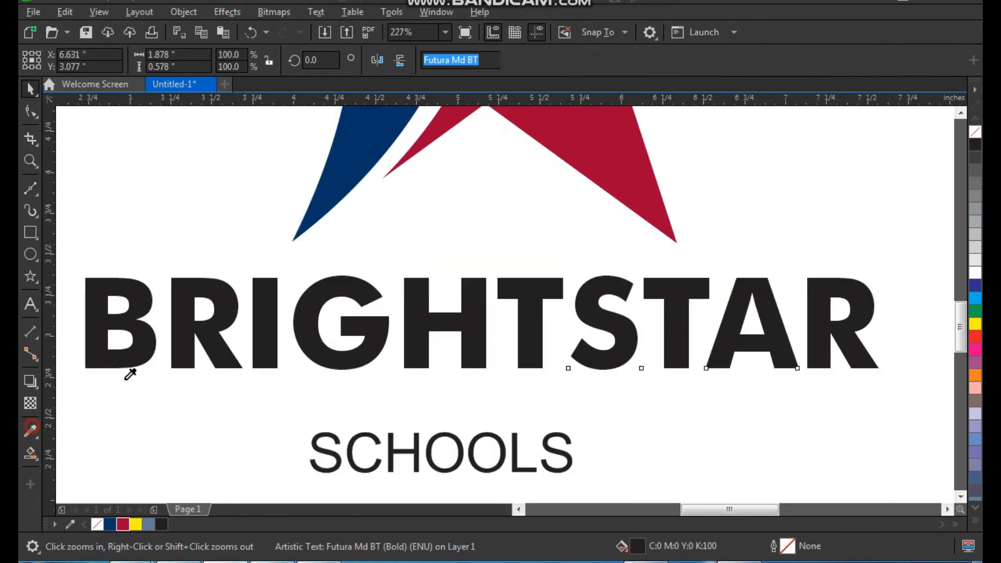
pyautogui.click(632, 156)
pyautogui.click(607, 284)
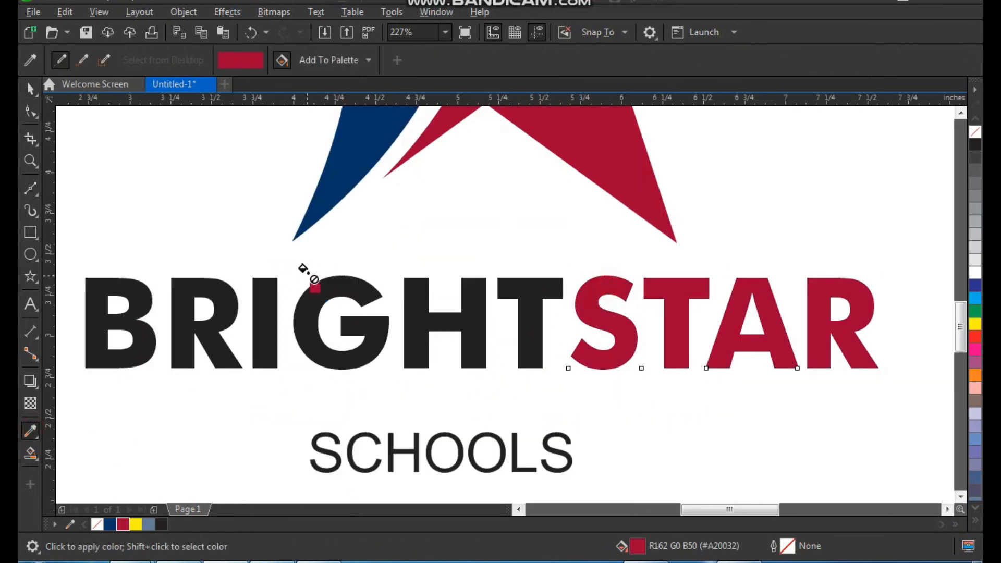
pyautogui.keyDown('shift'); pyautogui.click(364, 153); pyautogui.keyUp('shift')
pyautogui.click(350, 284)
pyautogui.press('space')
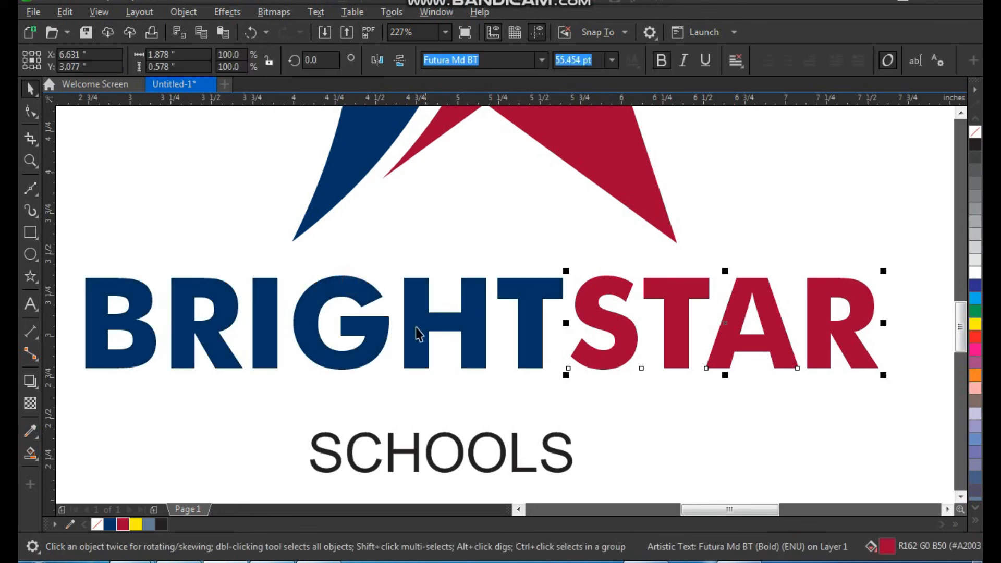
# - Widen the letter spacing of SCHOOLS so it spans nearly the width of the BRIGHTSTAR wordmark
pyautogui.scroll(-3, 414, 331)
pyautogui.click(648, 452)
pyautogui.moveTo(519, 406); pyautogui.dragTo(668, 402)
pyautogui.press('F10')
pyautogui.press('space')
pyautogui.press('F10')
pyautogui.press('space')
# - Centre SCHOOLS and the BRIGHTSTAR wordmark horizontally on each other
pyautogui.moveTo(731, 293); pyautogui.dragTo(254, 370)
pyautogui.click(358, 401)
pyautogui.keyDown('shift'); pyautogui.click(348, 334); pyautogui.keyUp('shift')
pyautogui.press('c')
pyautogui.click(432, 452)
# - Select the whole logo, including emblem and text, and move it slightly right on the page
pyautogui.scroll(-2, 441, 410)
pyautogui.press('F2')
pyautogui.moveTo(586, 257); pyautogui.dragTo(308, 462)
pyautogui.moveTo(394, 170); pyautogui.dragTo(648, 437)
pyautogui.moveTo(509, 318); pyautogui.dragTo(543, 320)
pyautogui.hotkey('shift', 'F2')
pyautogui.click(709, 280)
pyautogui.press('F3')
pyautogui.press('F2')
pyautogui.moveTo(413, 196); pyautogui.dragTo(632, 415)
pyautogui.click(658, 283)
pyautogui.click(629, 308)
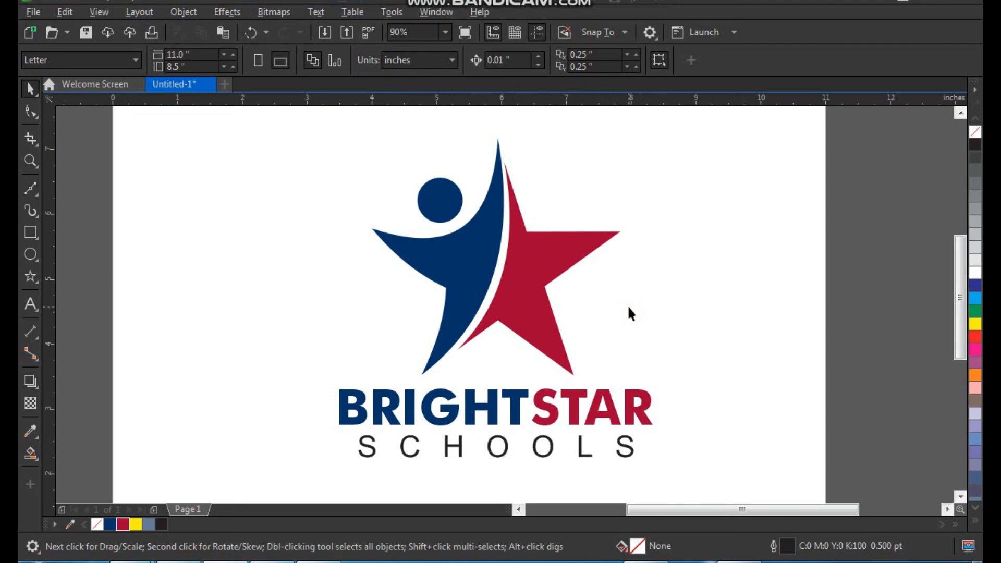